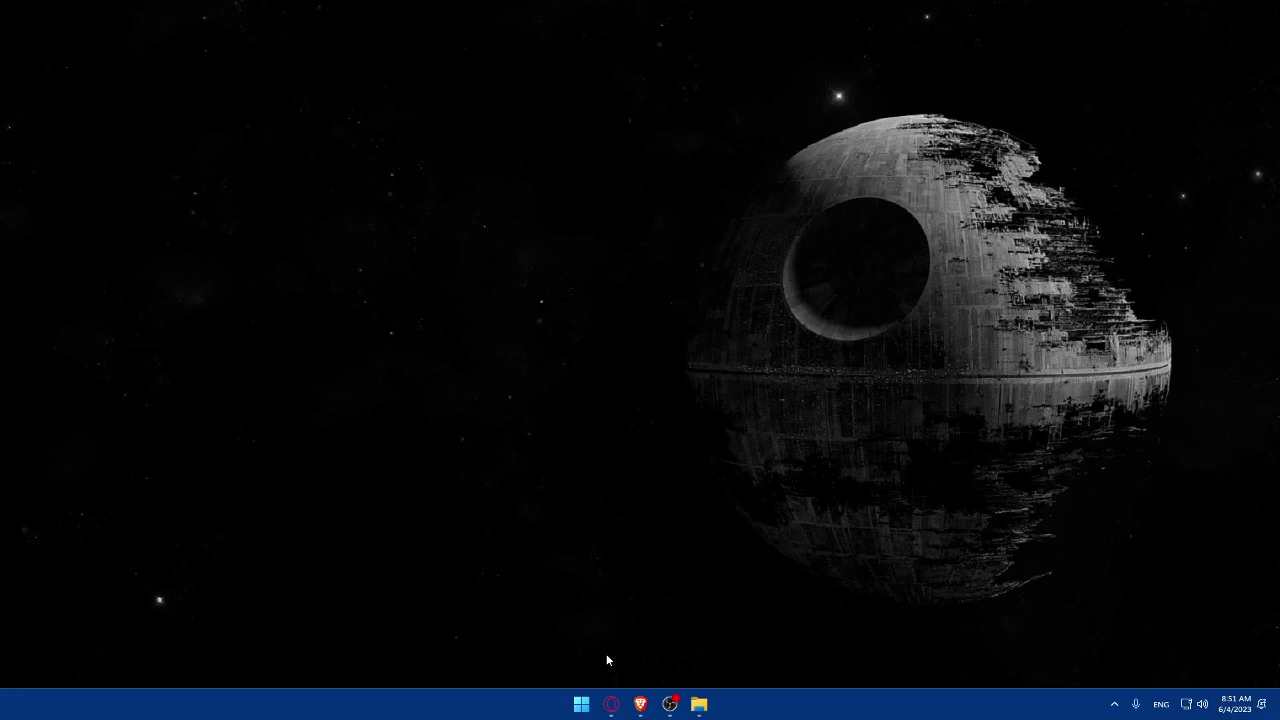
Step: Launch Brave and enter qualtrics.com in a new tab's address bar
{"action": "left_click", "coordinate": [639, 705]}
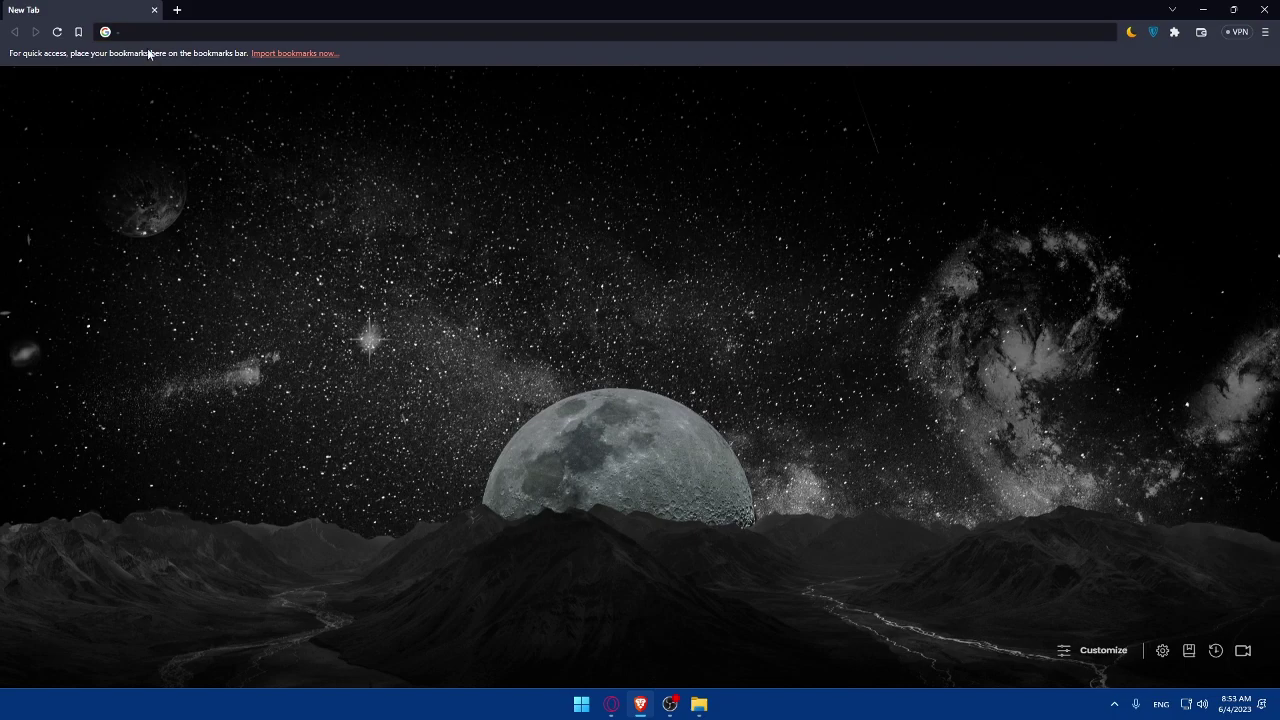
{"action": "left_click", "coordinate": [148, 31]}
{"action": "left_click", "coordinate": [201, 225]}
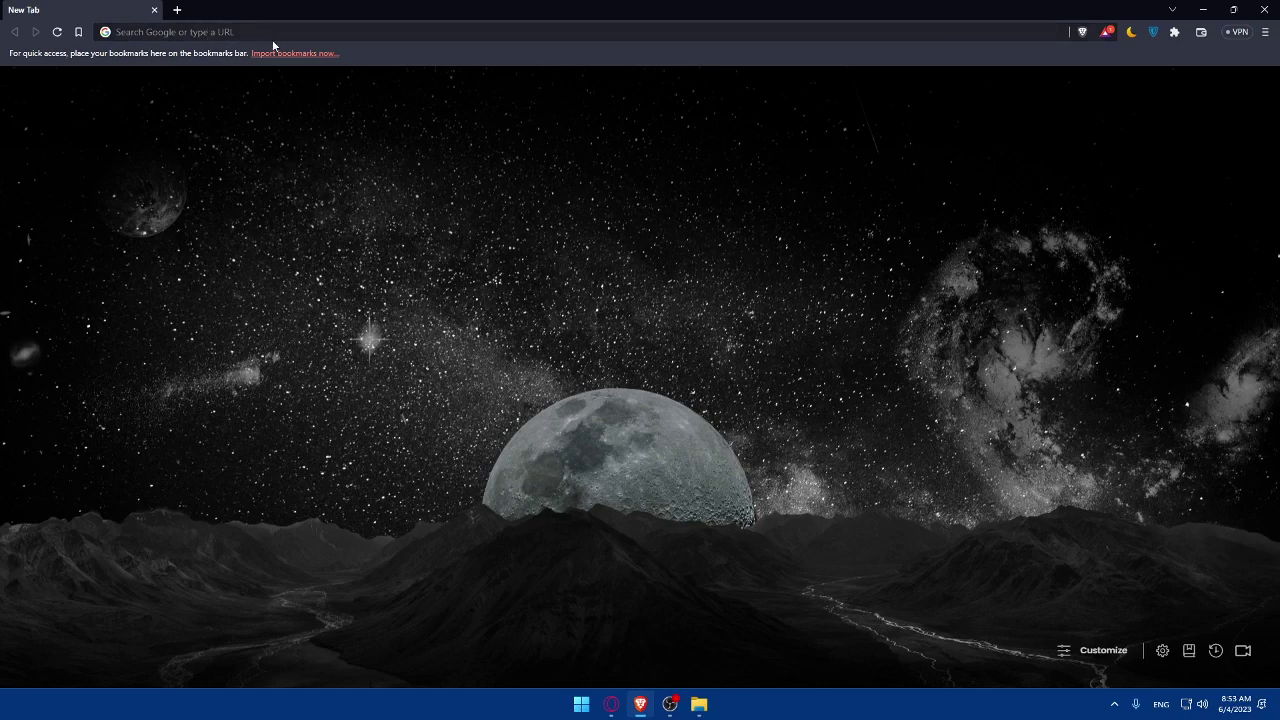
{"action": "left_click", "coordinate": [235, 29]}
{"action": "type", "text": "qua"}
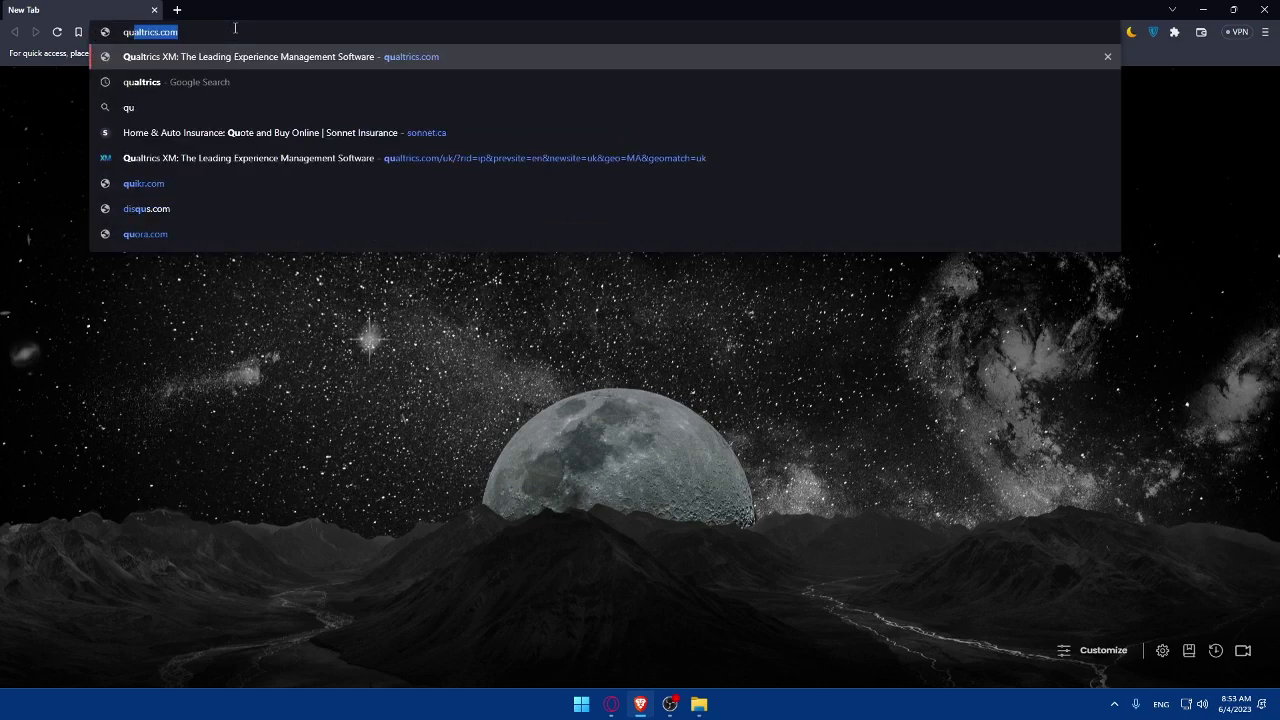
{"action": "type", "text": "lt"}
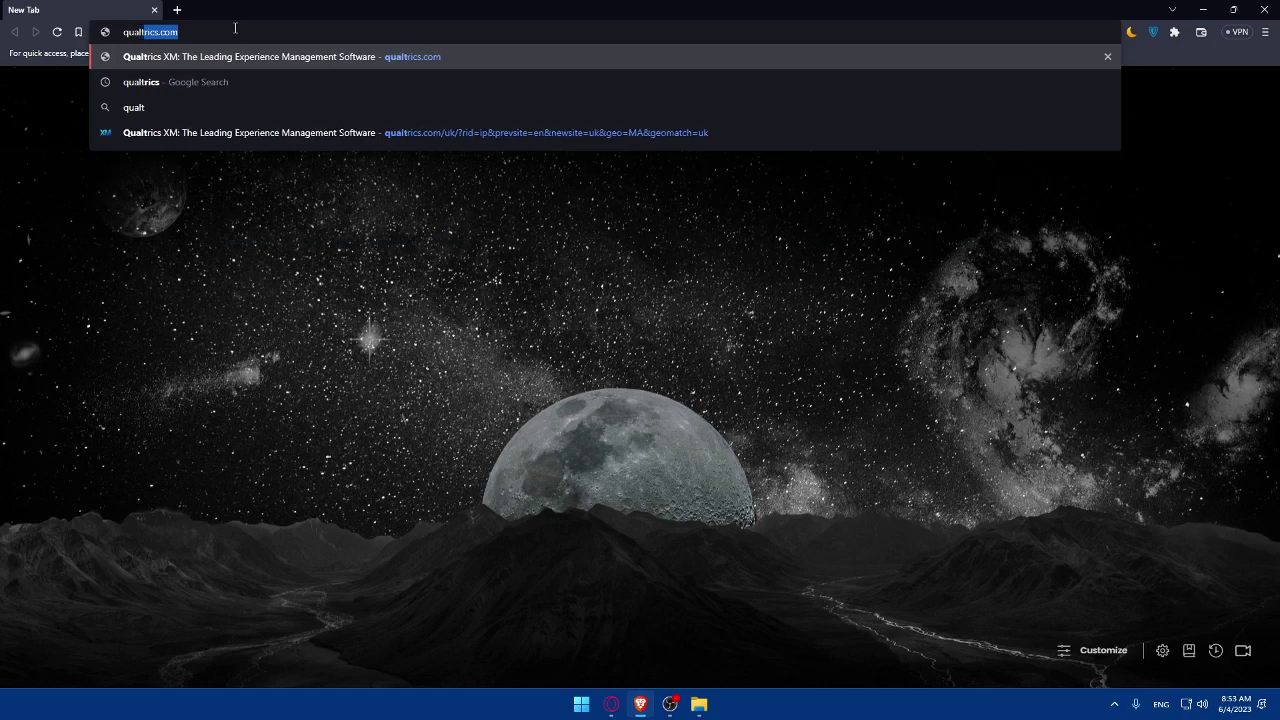
{"action": "type", "text": "rics.com"}
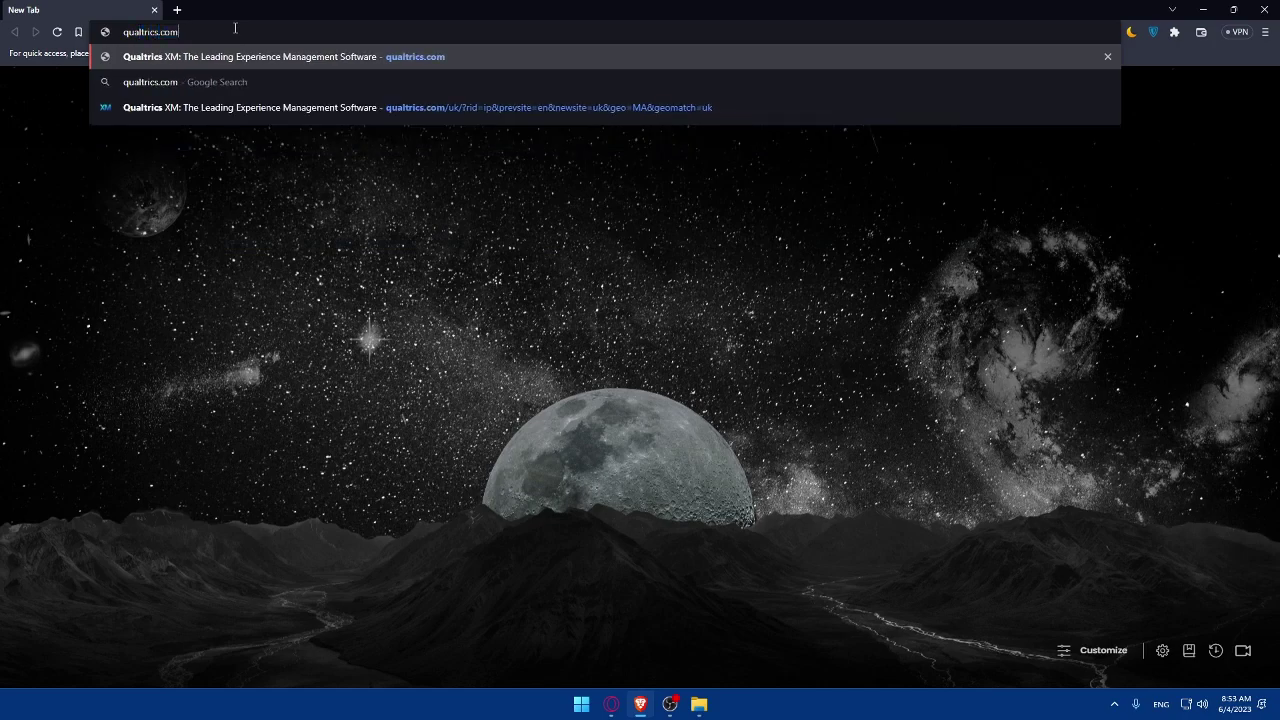
Step: Load qualtrics.com and go through LOGIN to the 'Create your free account' page
{"action": "key", "text": "Return"}
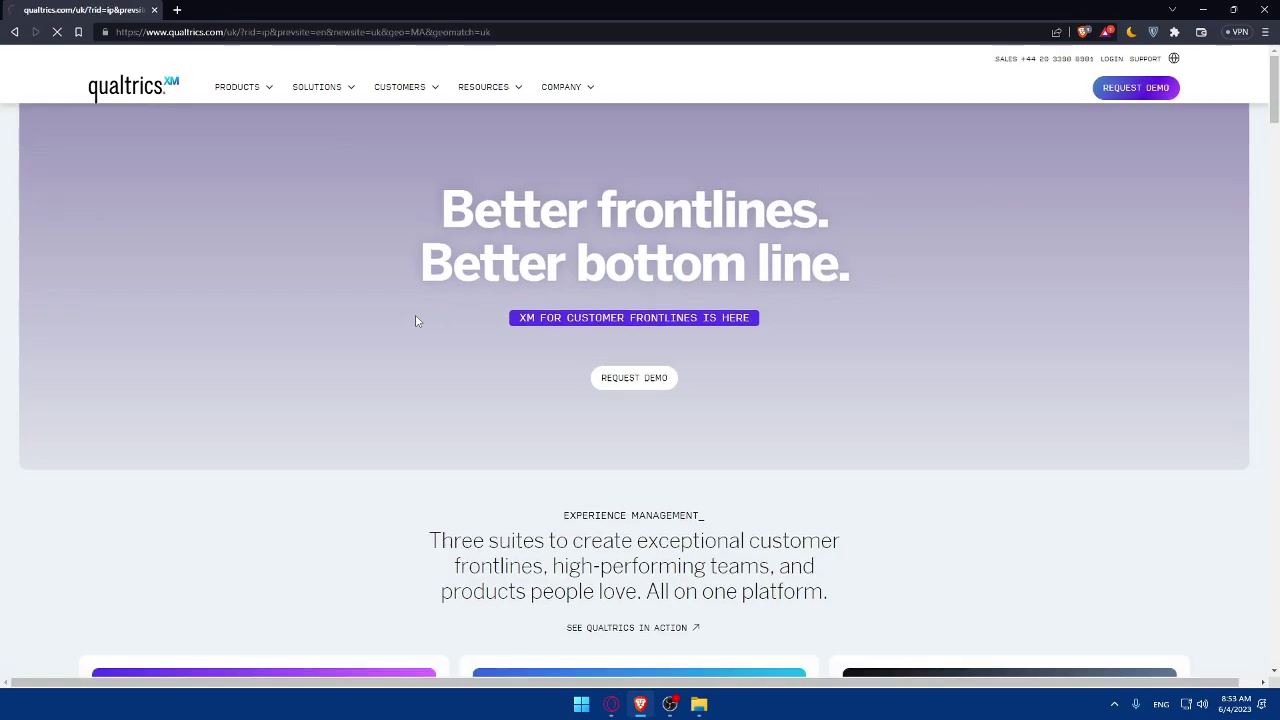
{"action": "scroll", "coordinate": [630, 345], "scroll_direction": "down", "scroll_amount": 1}
{"action": "scroll", "coordinate": [630, 339], "scroll_direction": "up", "scroll_amount": 1}
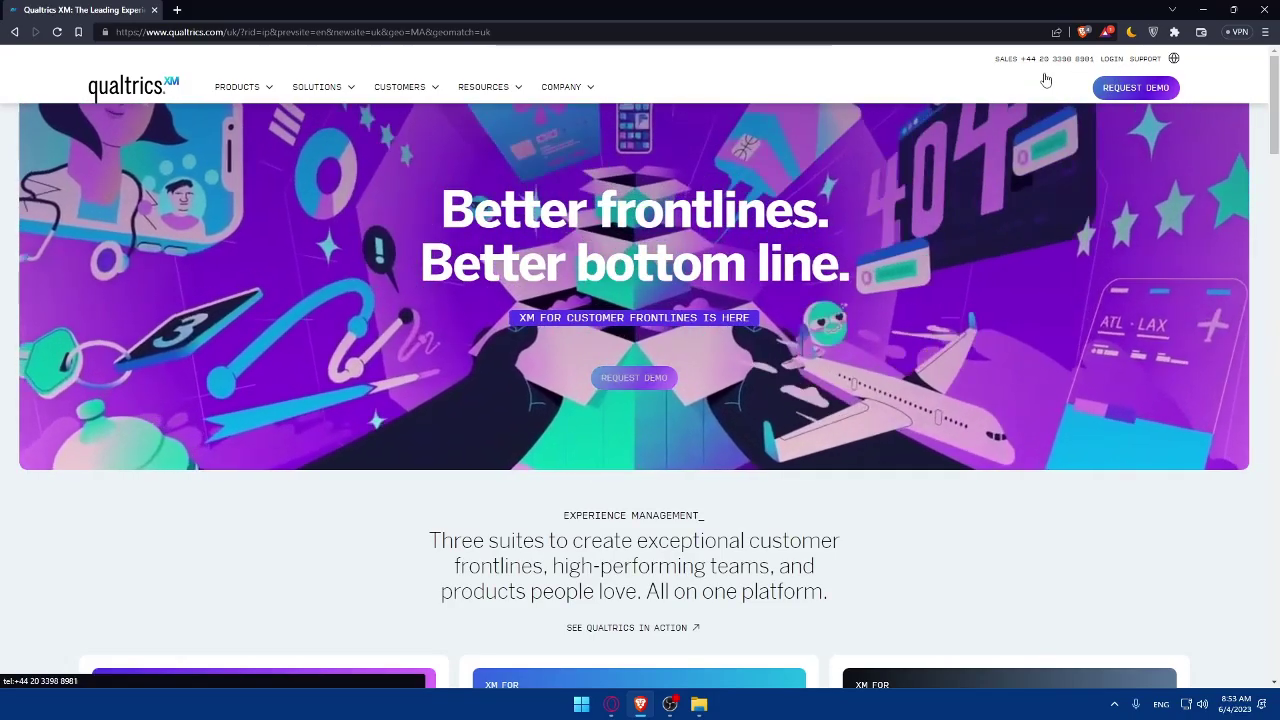
{"action": "left_click", "coordinate": [1050, 59]}
{"action": "left_click", "coordinate": [782, 146]}
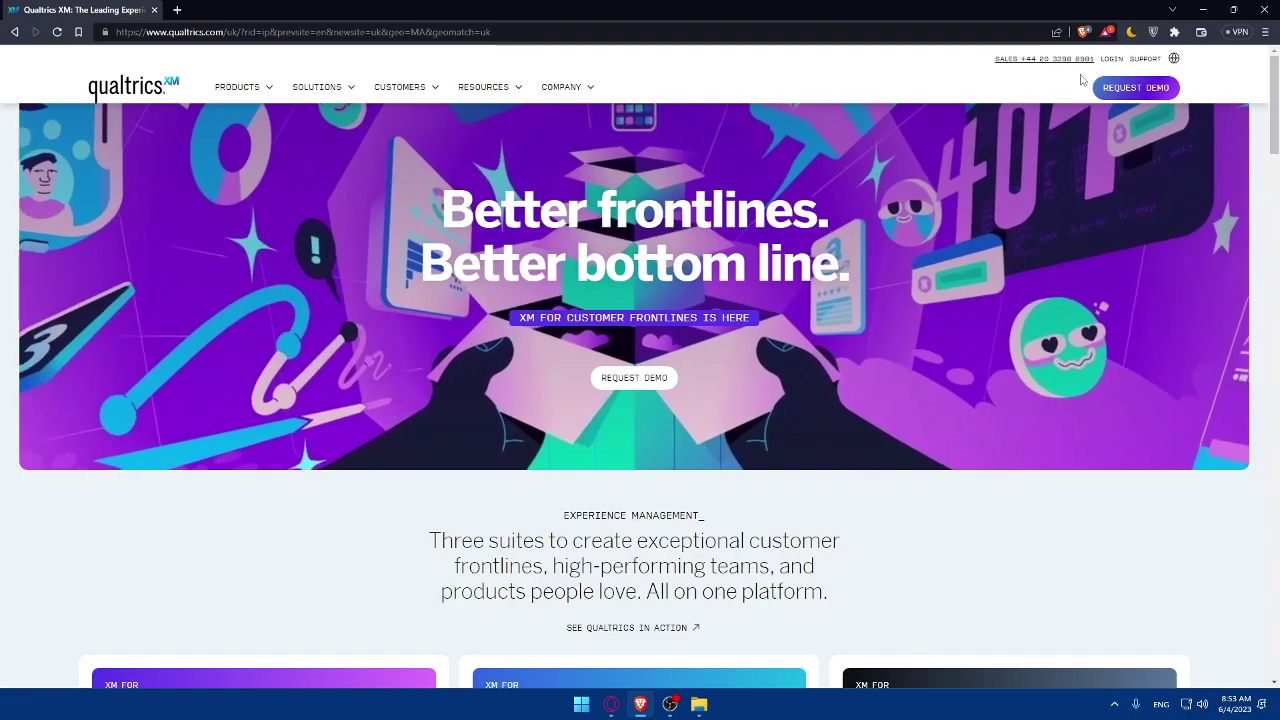
{"action": "left_click", "coordinate": [1113, 60]}
{"action": "left_click", "coordinate": [1112, 60]}
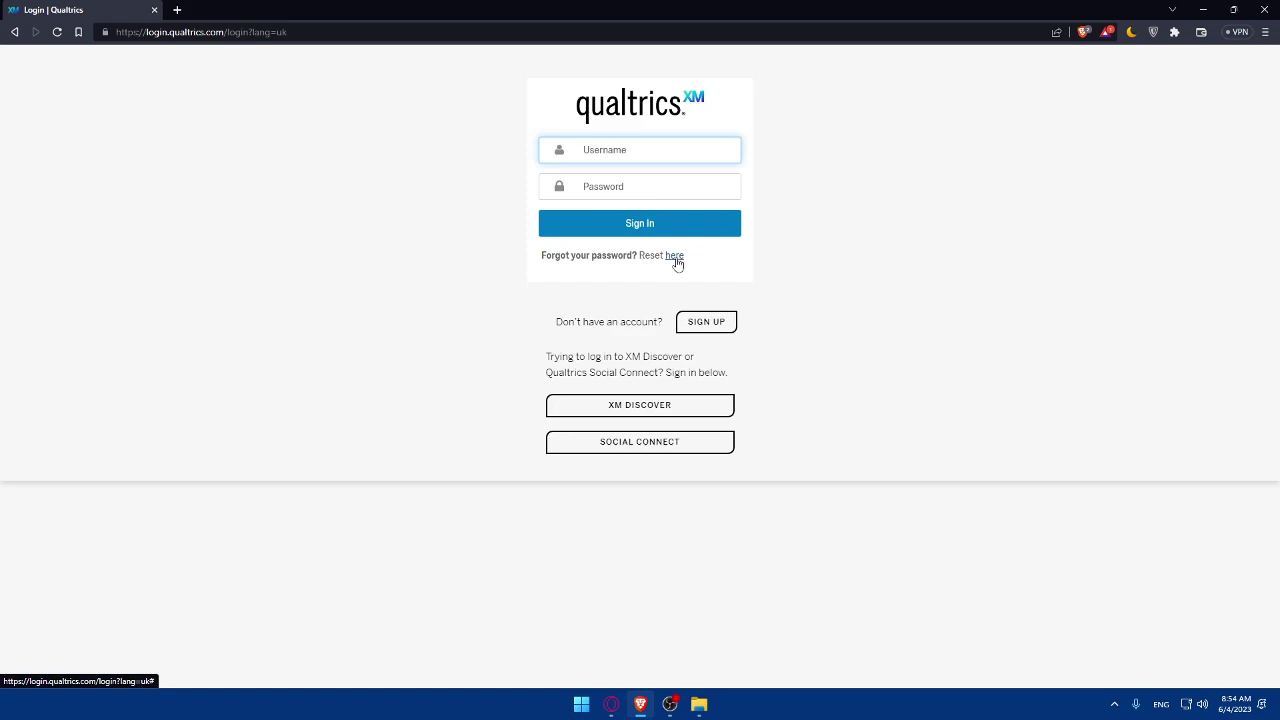
{"action": "type", "text": "--"}
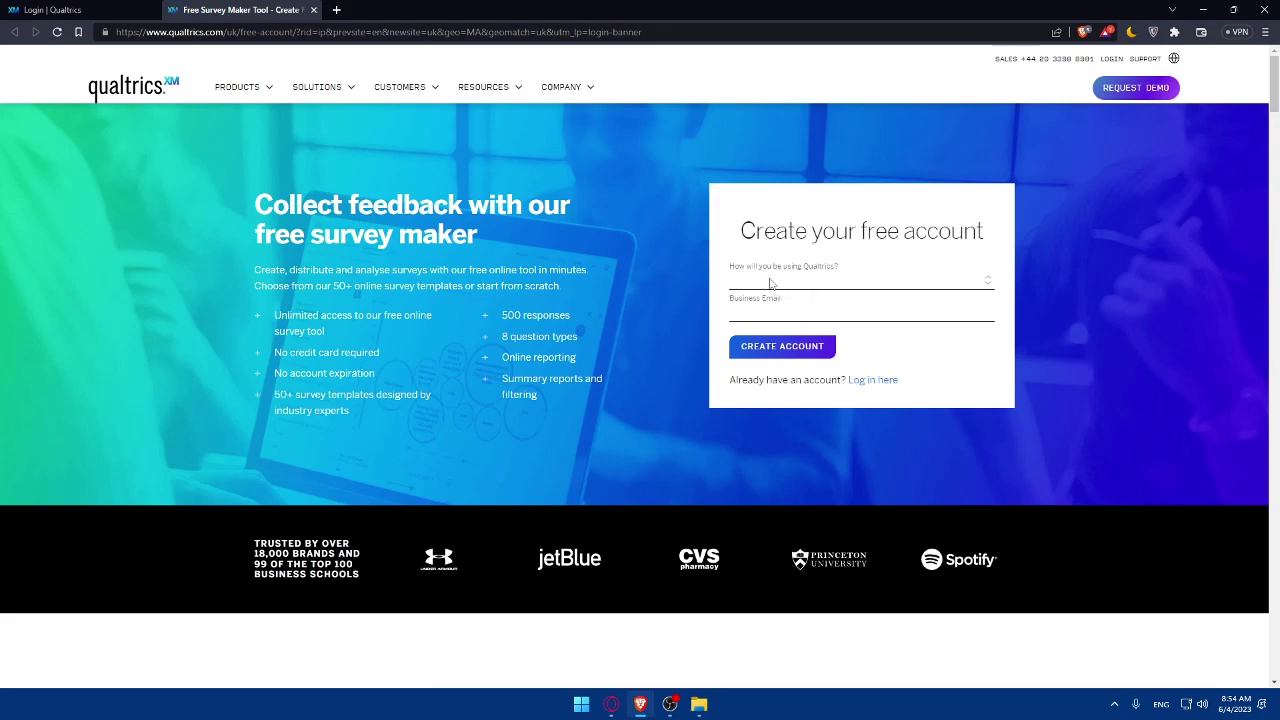
Step: Choose Personal for how Qualtrics will be used
{"action": "left_click", "coordinate": [775, 287]}
{"action": "left_click", "coordinate": [820, 290]}
{"action": "left_click", "coordinate": [817, 286]}
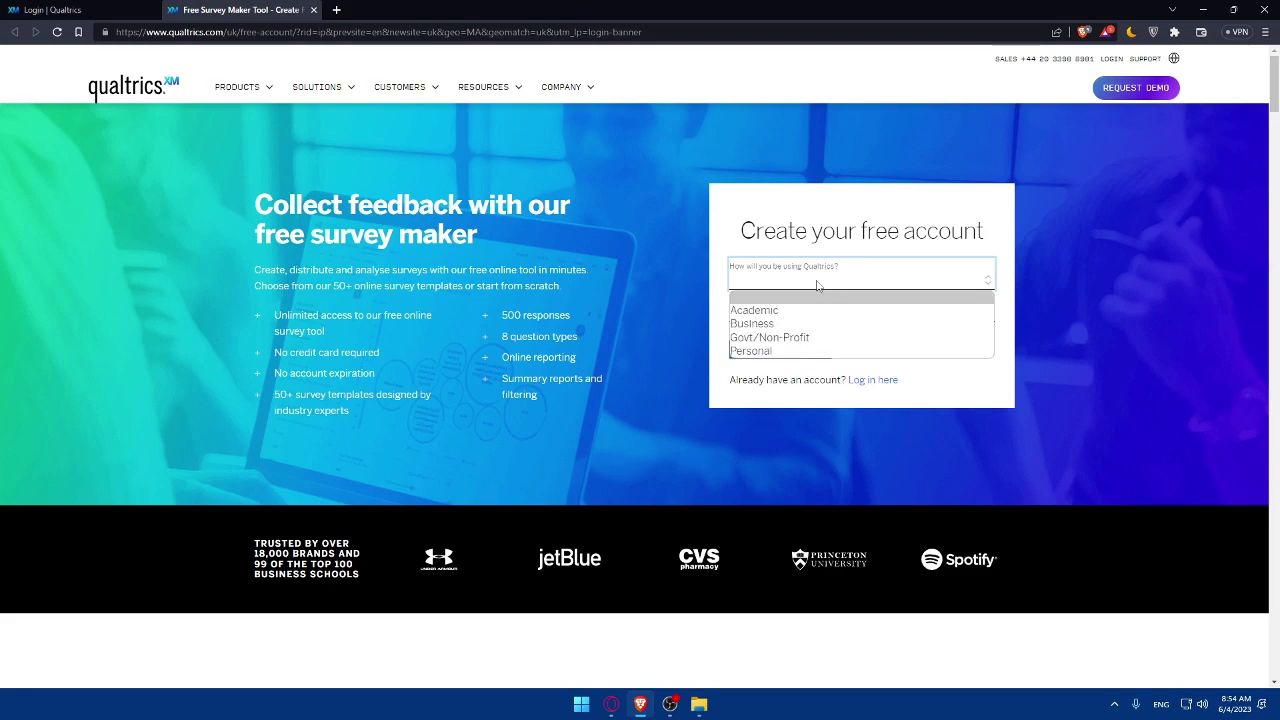
{"action": "left_click", "coordinate": [796, 287]}
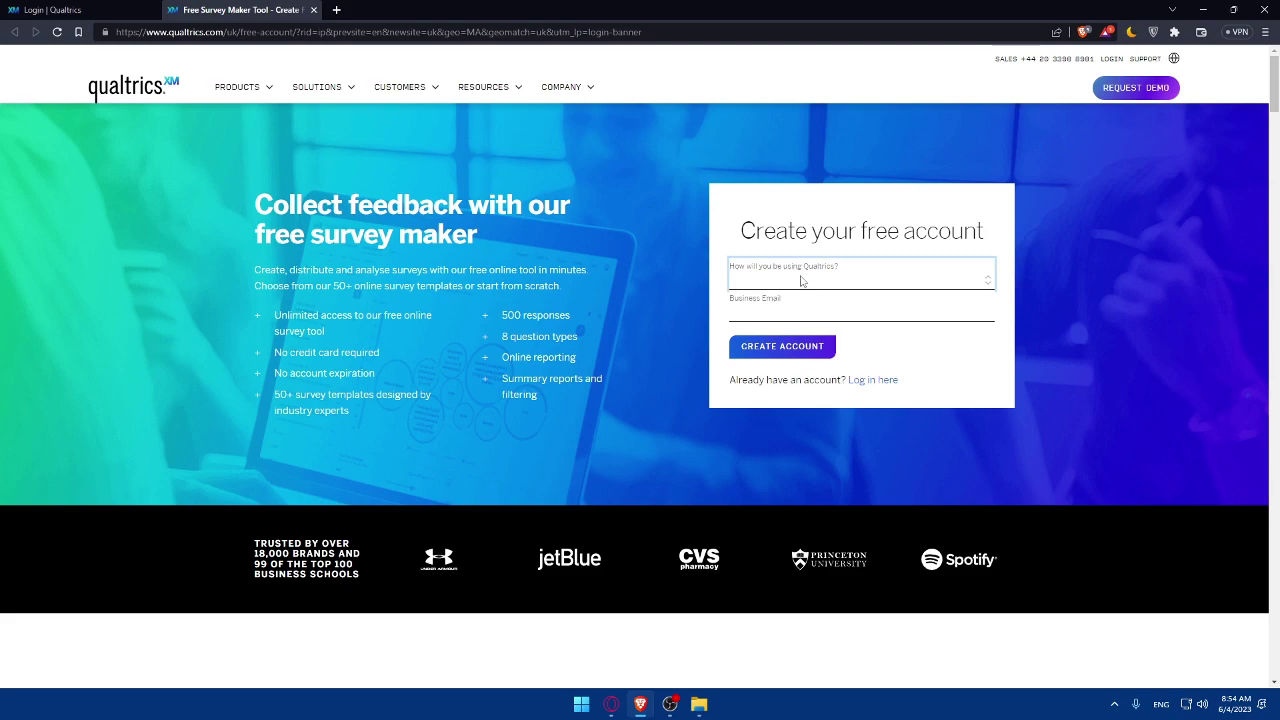
{"action": "left_click", "coordinate": [801, 281]}
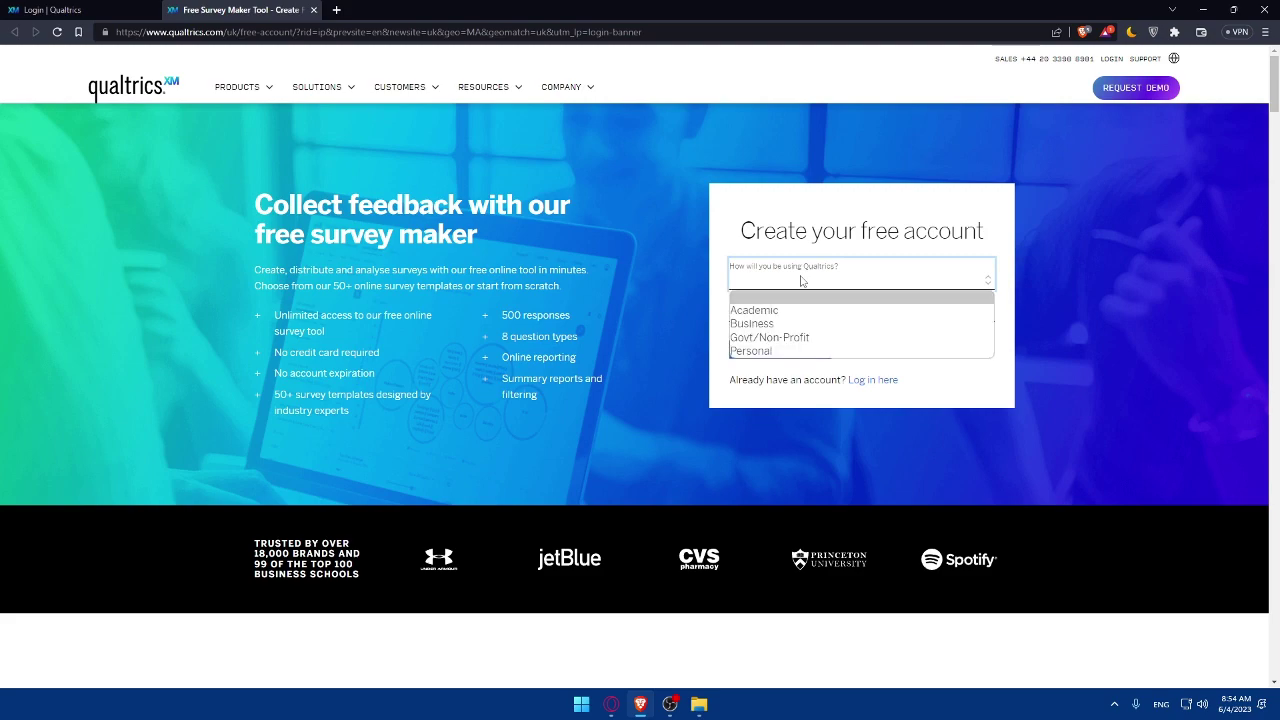
{"action": "left_click", "coordinate": [801, 281]}
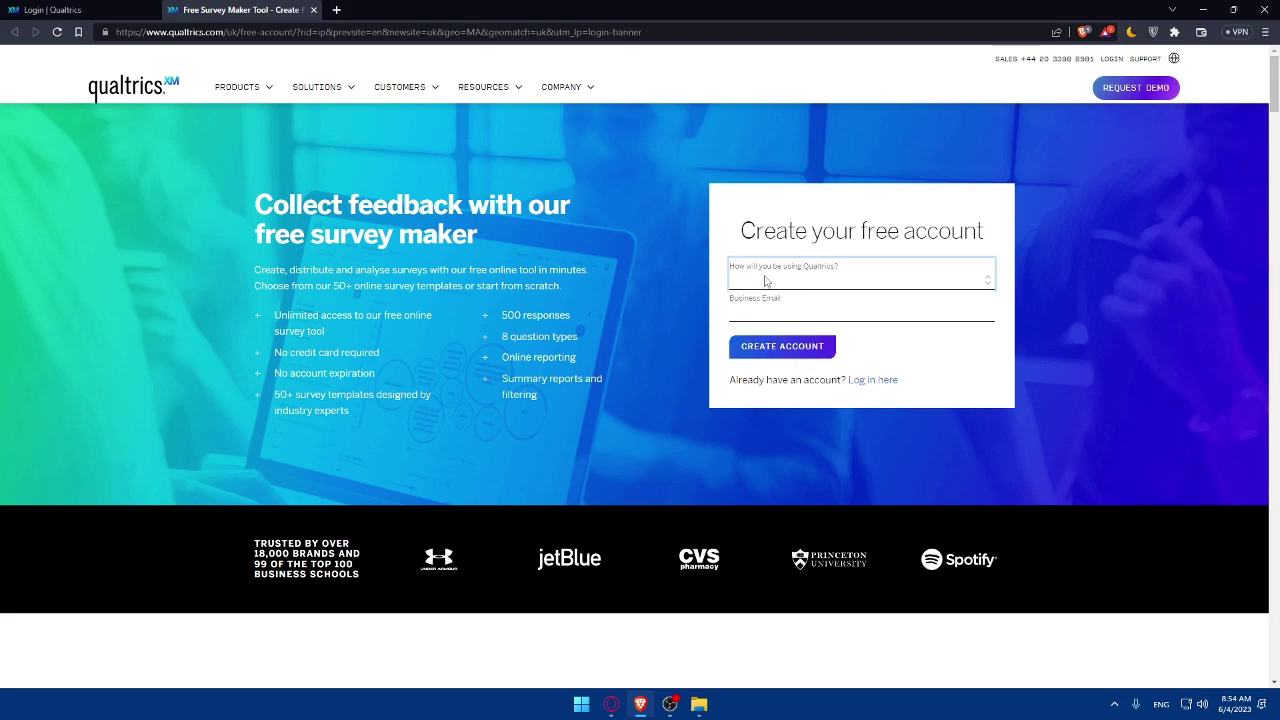
{"action": "left_click", "coordinate": [250, 220]}
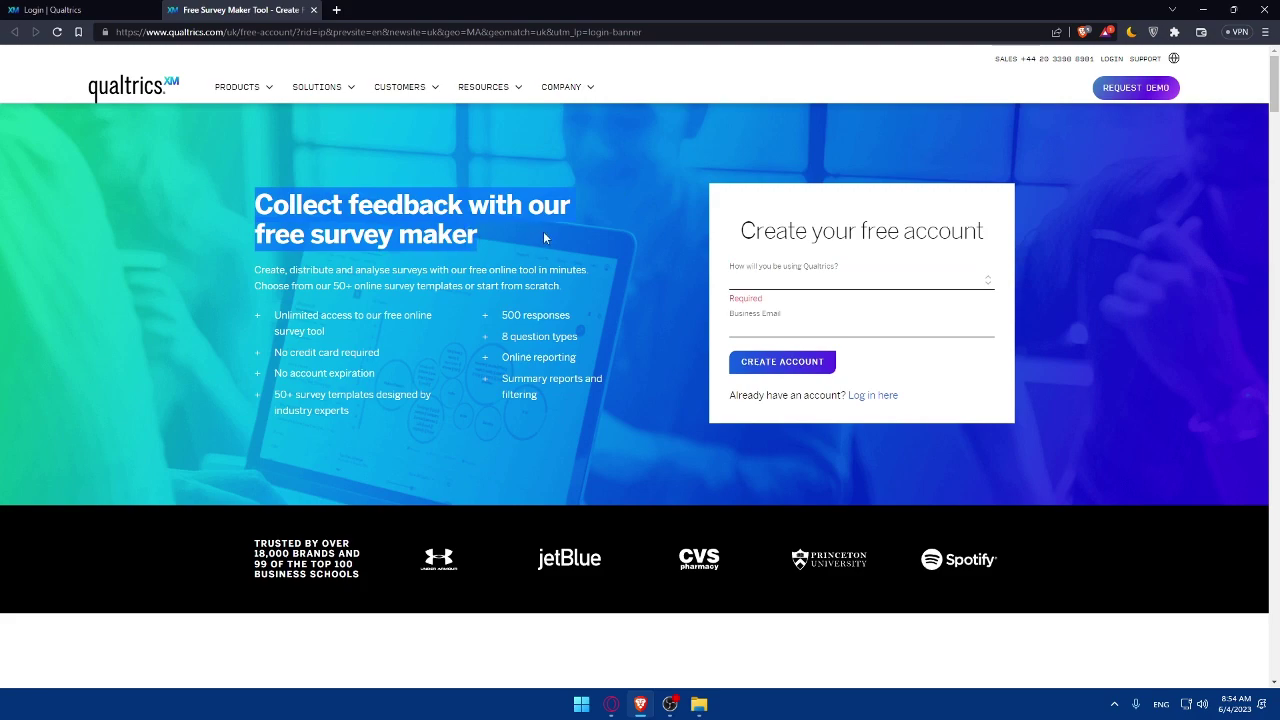
{"action": "left_click", "coordinate": [782, 280]}
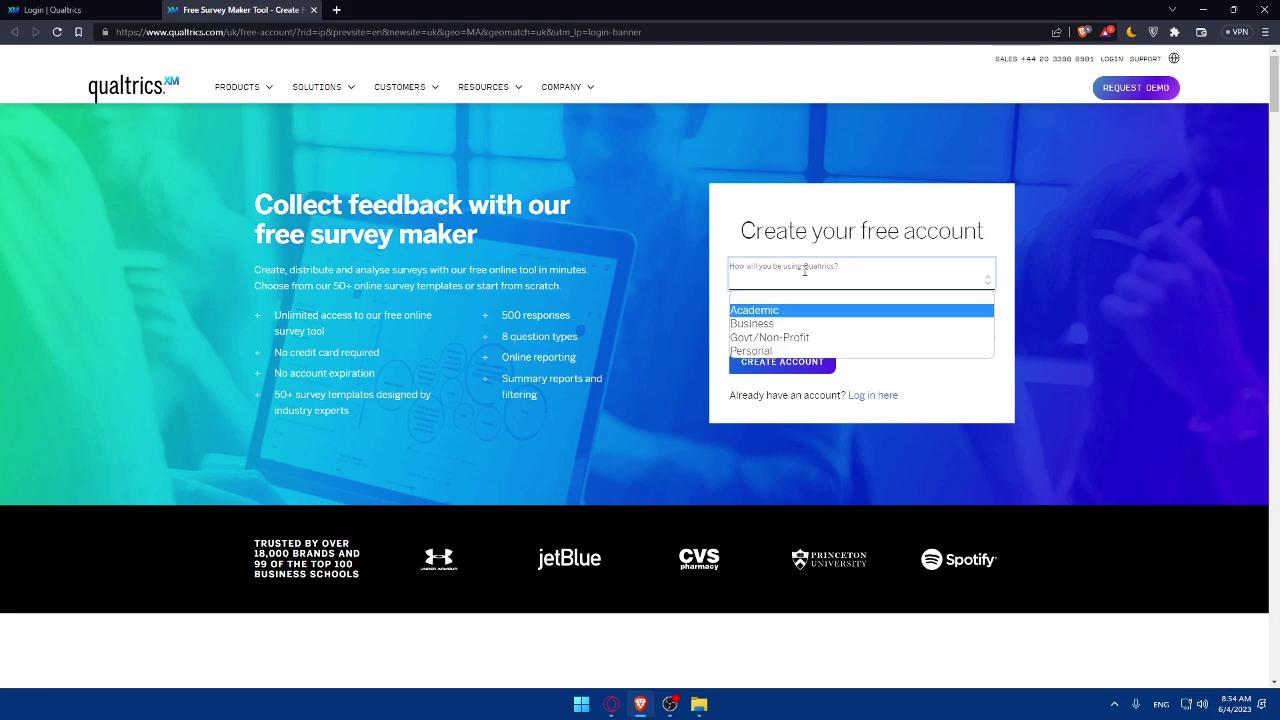
{"action": "left_click", "coordinate": [804, 270]}
{"action": "left_click", "coordinate": [786, 285]}
{"action": "left_click", "coordinate": [777, 351]}
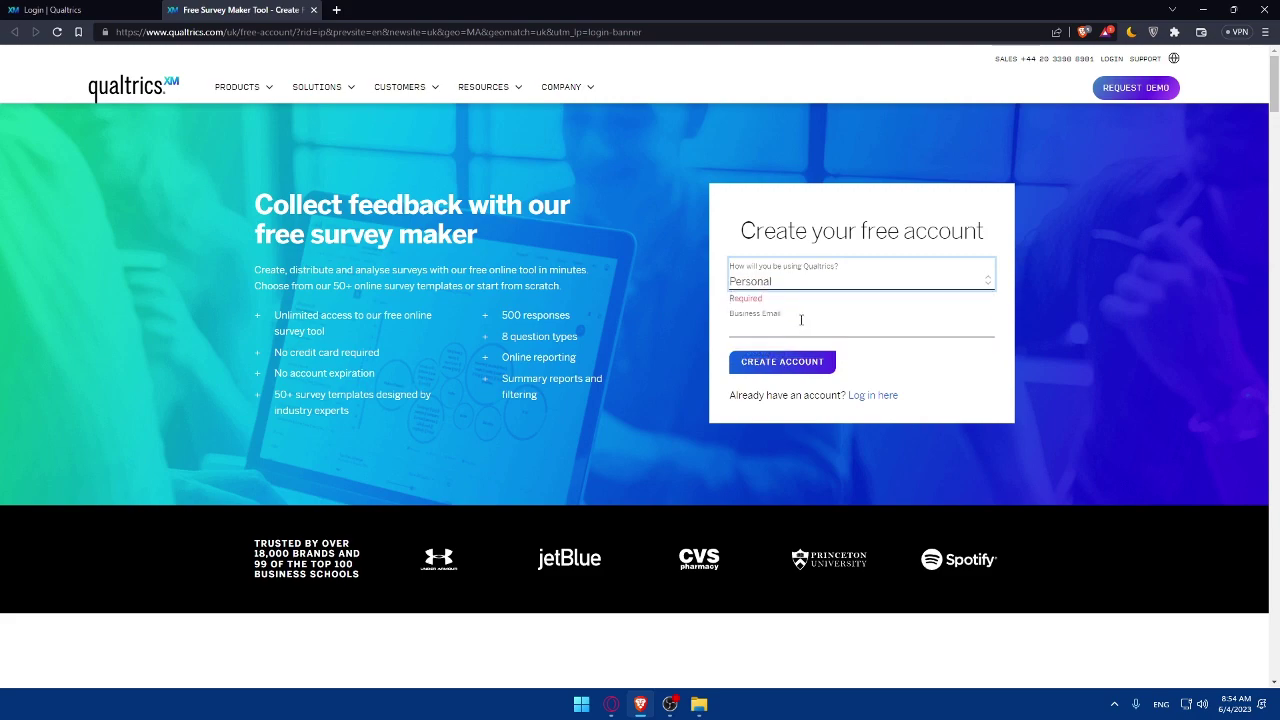
Step: Fill in the business email from a saved suggestion and create the account
{"action": "left_click", "coordinate": [801, 319]}
{"action": "left_click", "coordinate": [840, 343]}
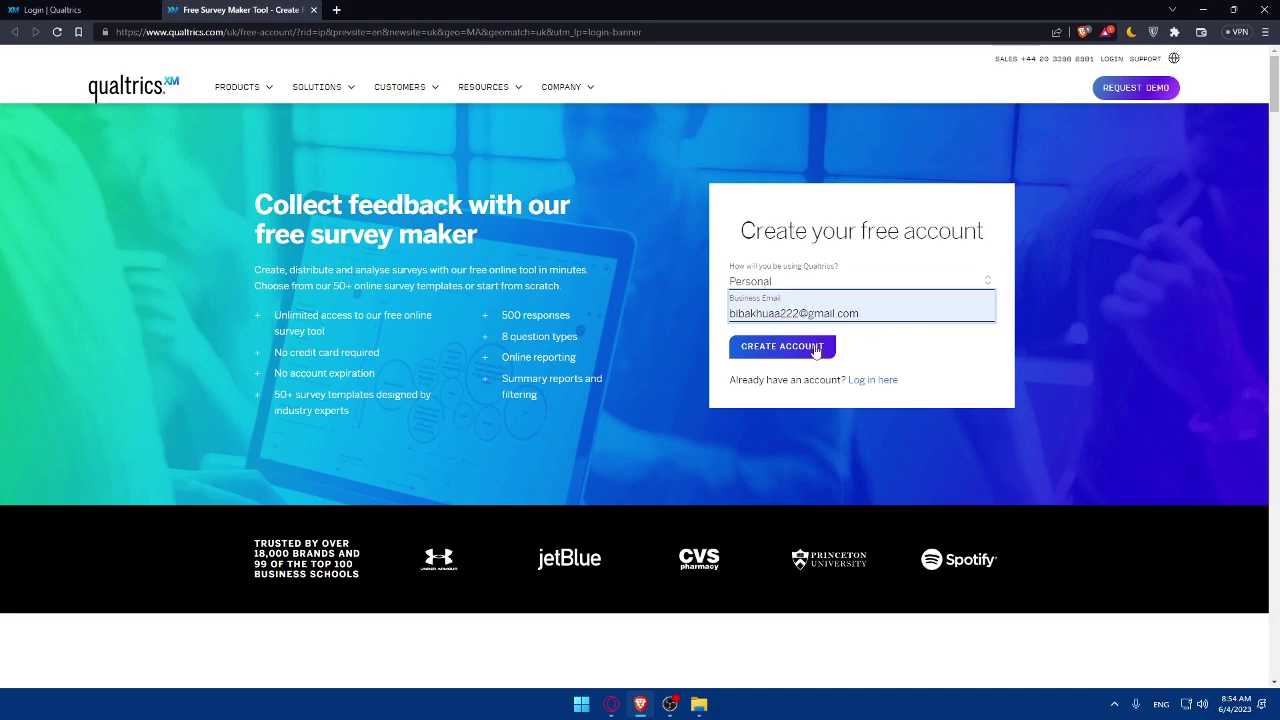
{"action": "left_click_drag", "start_coordinate": [858, 316], "coordinate": [700, 328]}
{"action": "left_click", "coordinate": [778, 350]}
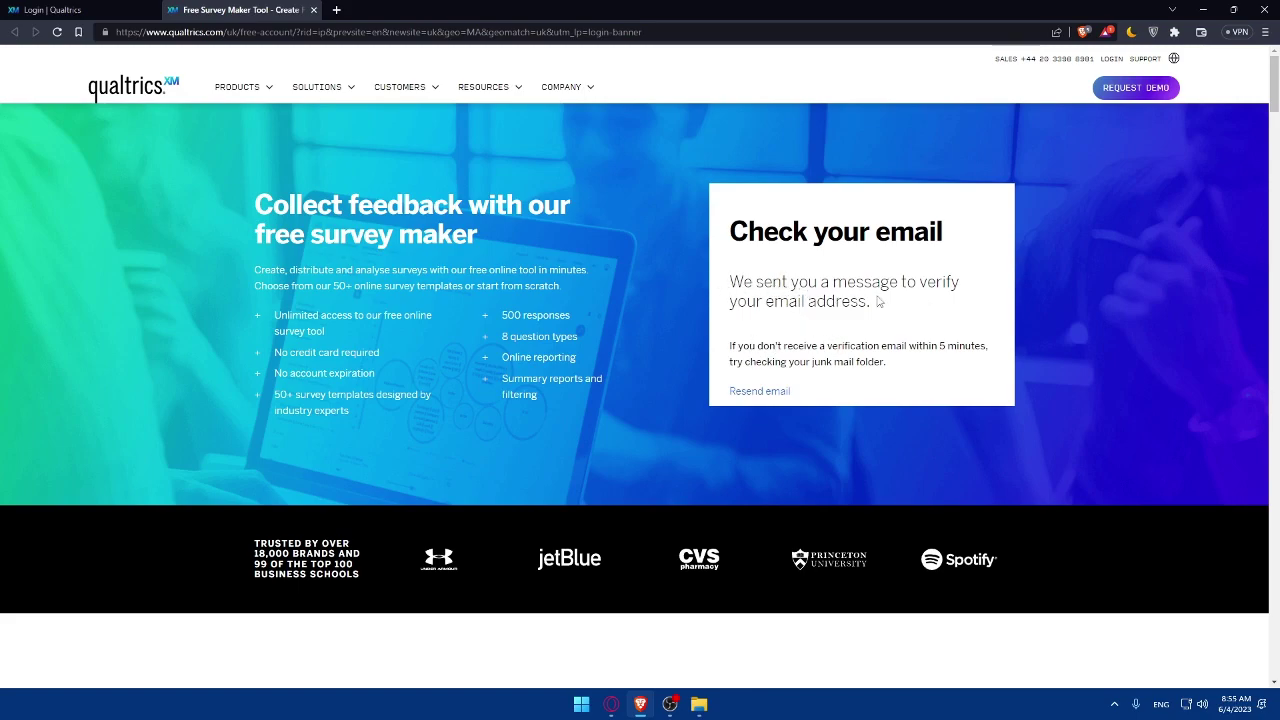
Step: Open Gmail in a new tab and refresh the inbox for new mail
{"action": "left_click", "coordinate": [336, 9]}
{"action": "type", "text": "gmail.com"}
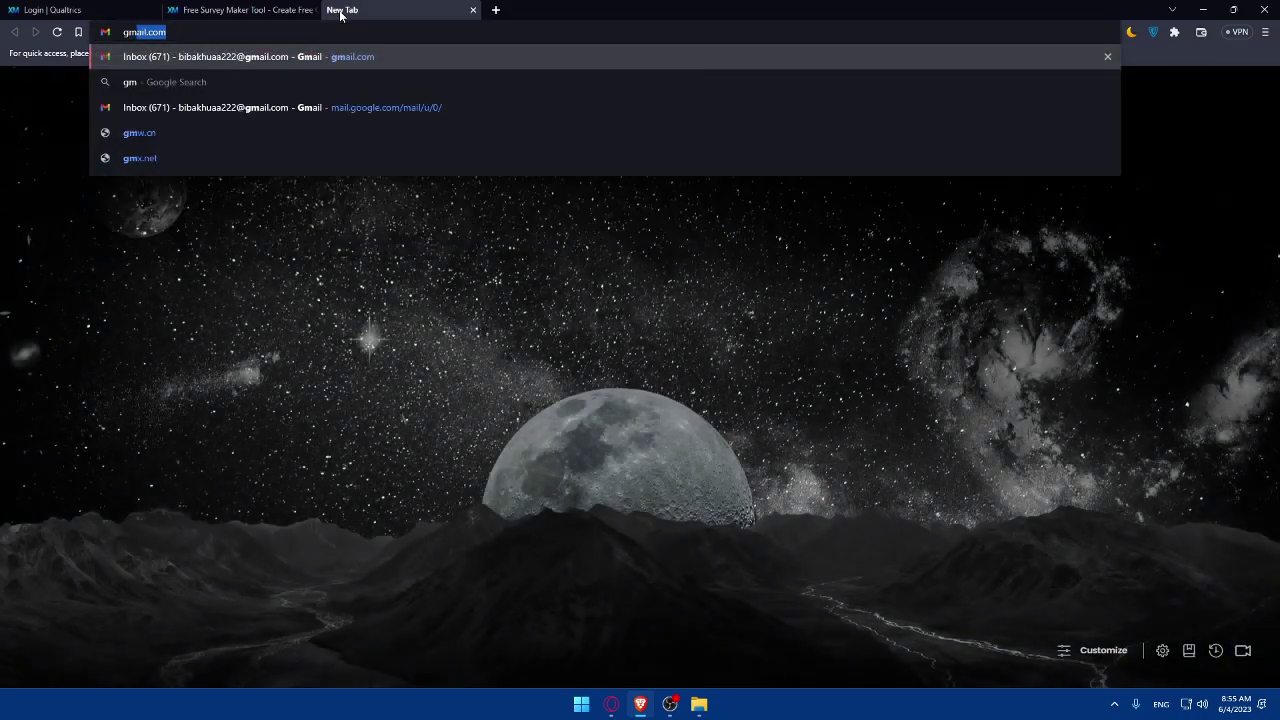
{"action": "key", "text": "Return"}
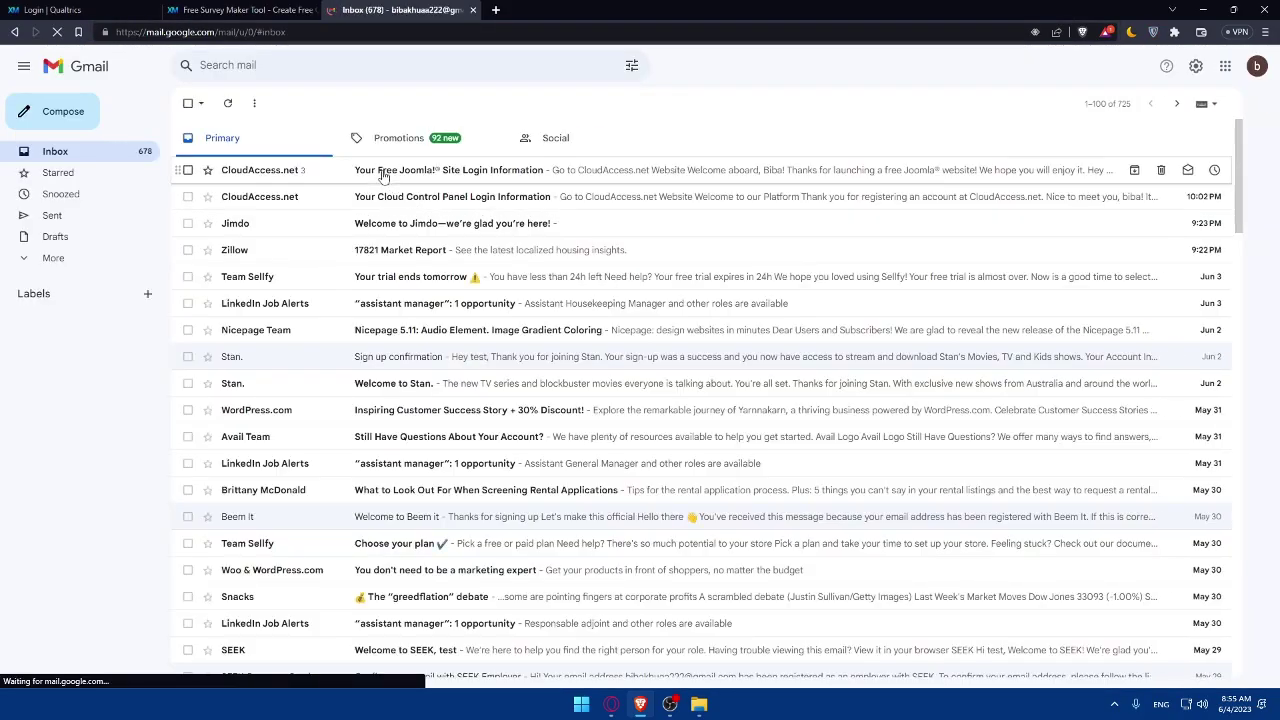
{"action": "left_click", "coordinate": [381, 172]}
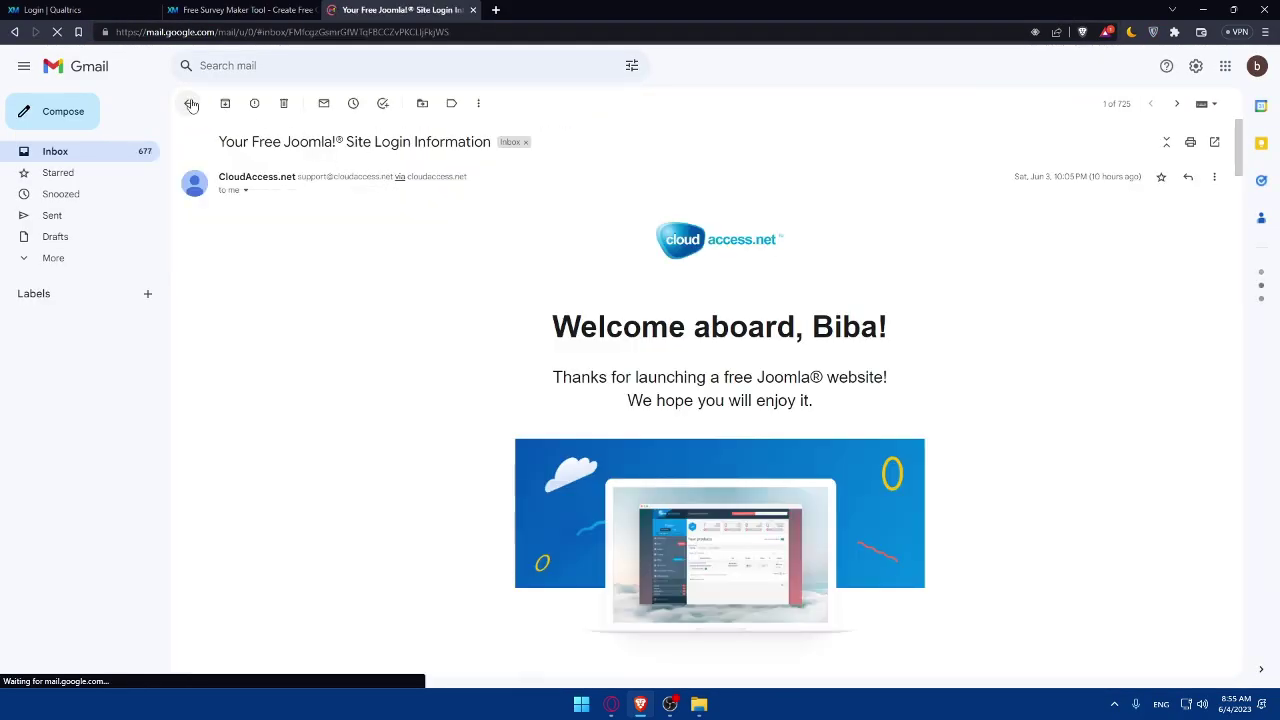
{"action": "left_click", "coordinate": [188, 103]}
{"action": "left_click", "coordinate": [56, 33]}
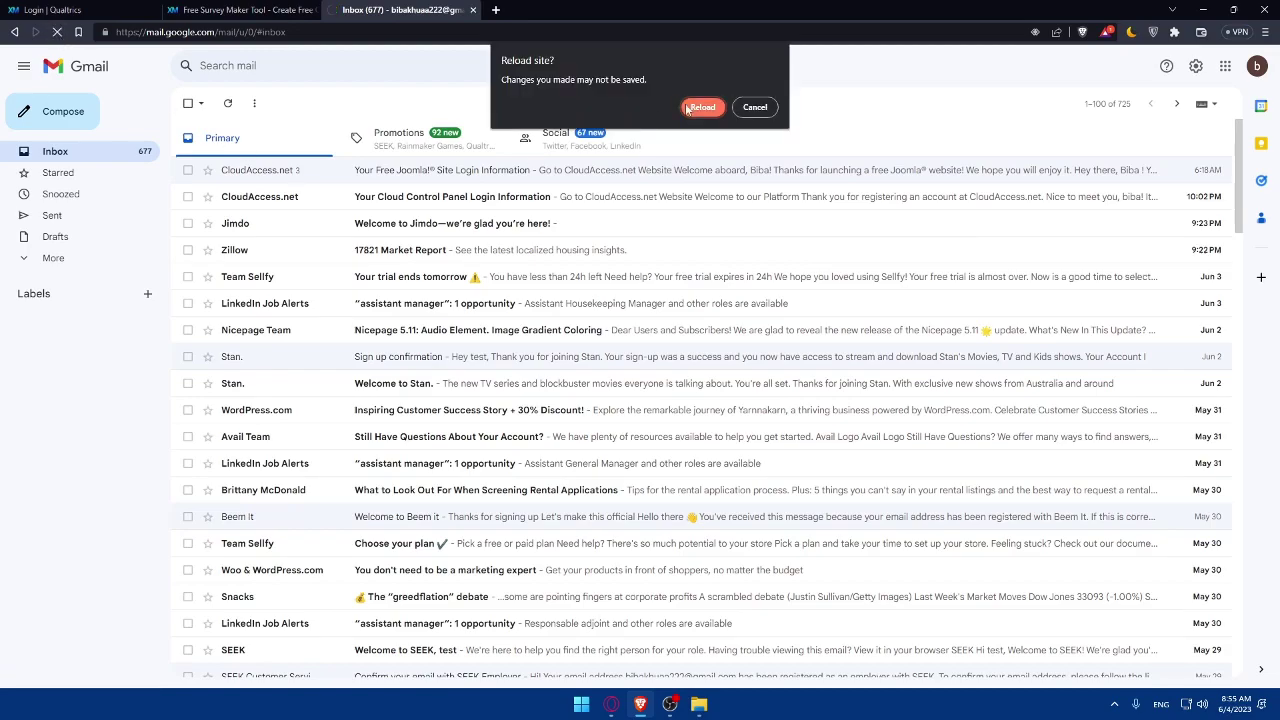
{"action": "left_click", "coordinate": [704, 107]}
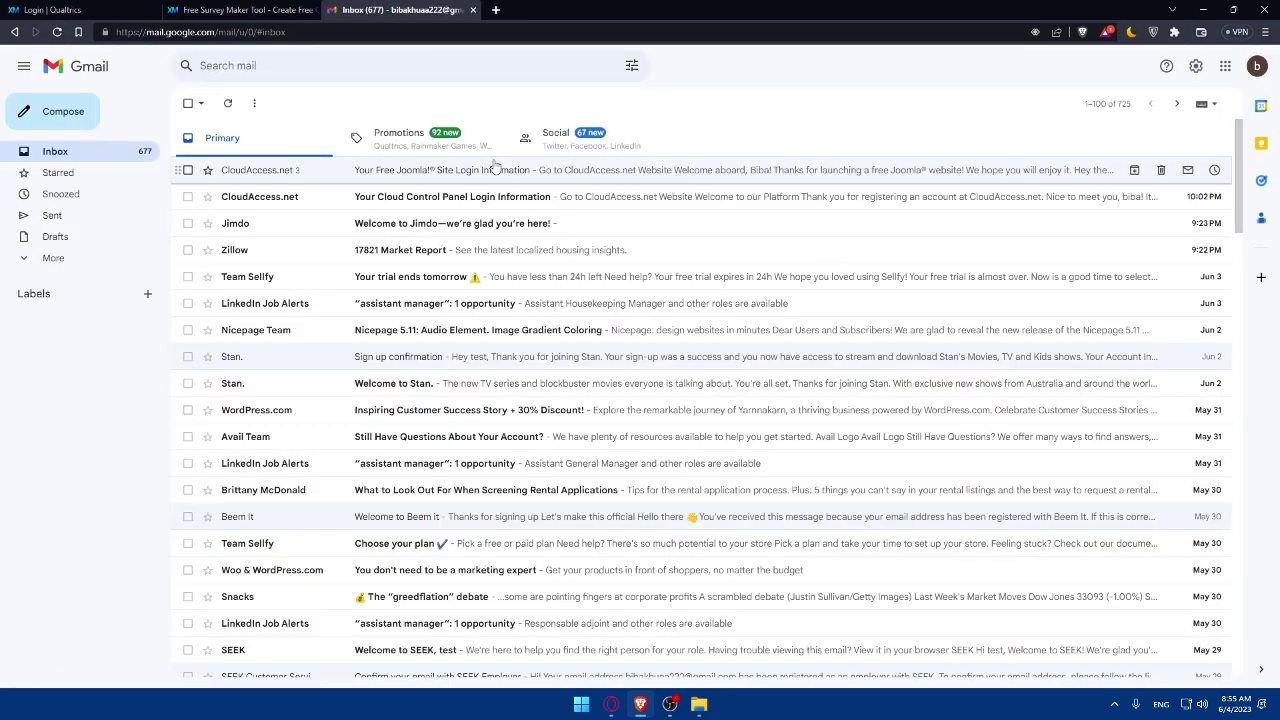
Step: Find and open the Qualtrics verification email in the Promotions category
{"action": "left_click", "coordinate": [241, 9]}
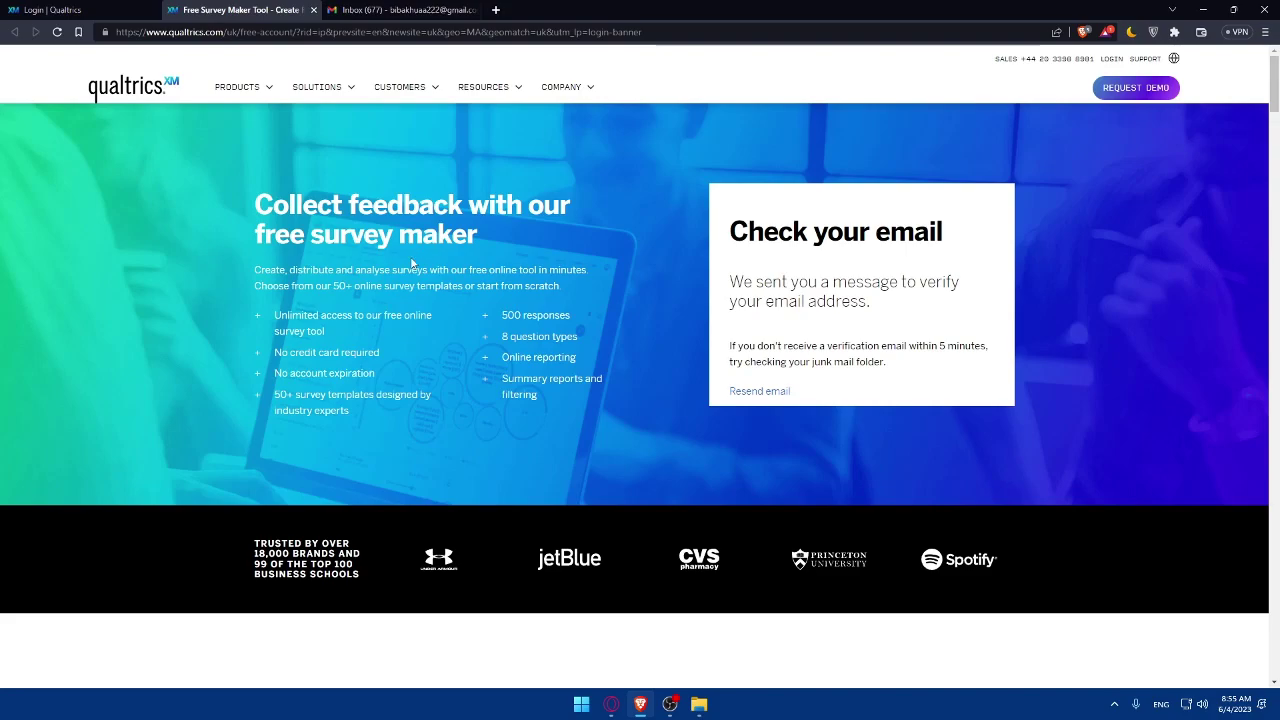
{"action": "left_click", "coordinate": [400, 9]}
{"action": "left_click", "coordinate": [55, 258]}
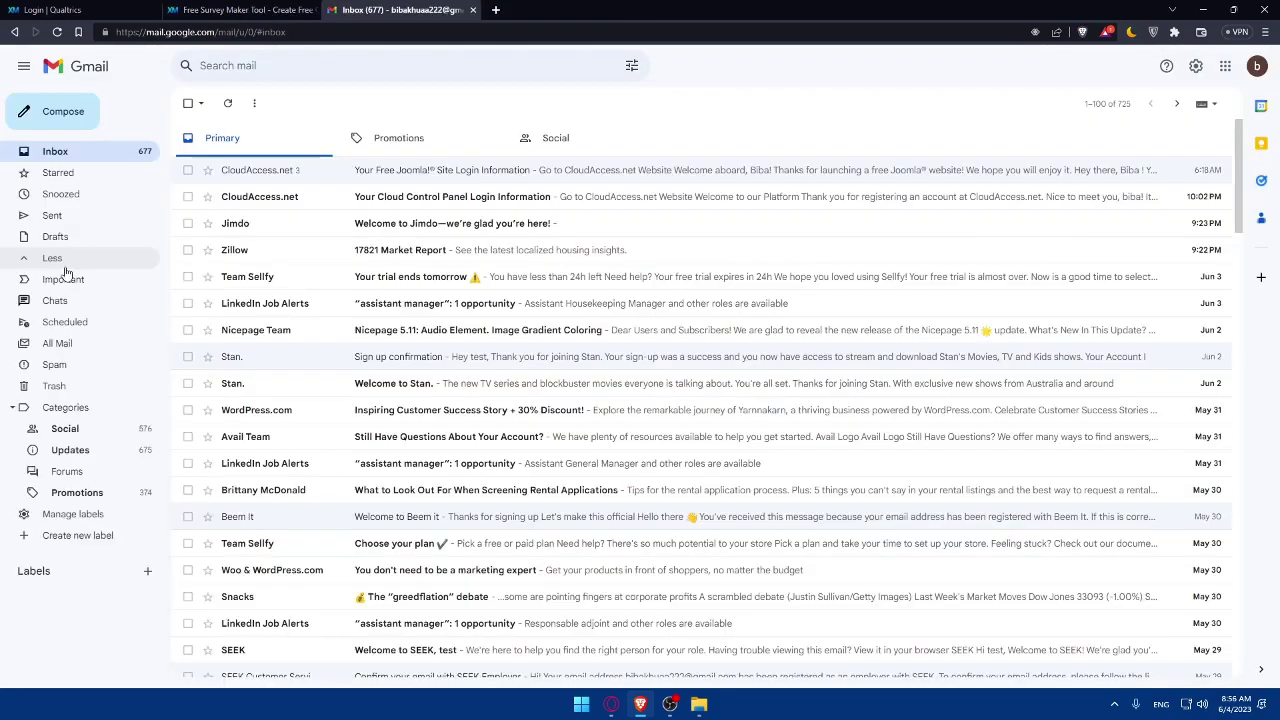
{"action": "left_click", "coordinate": [92, 492]}
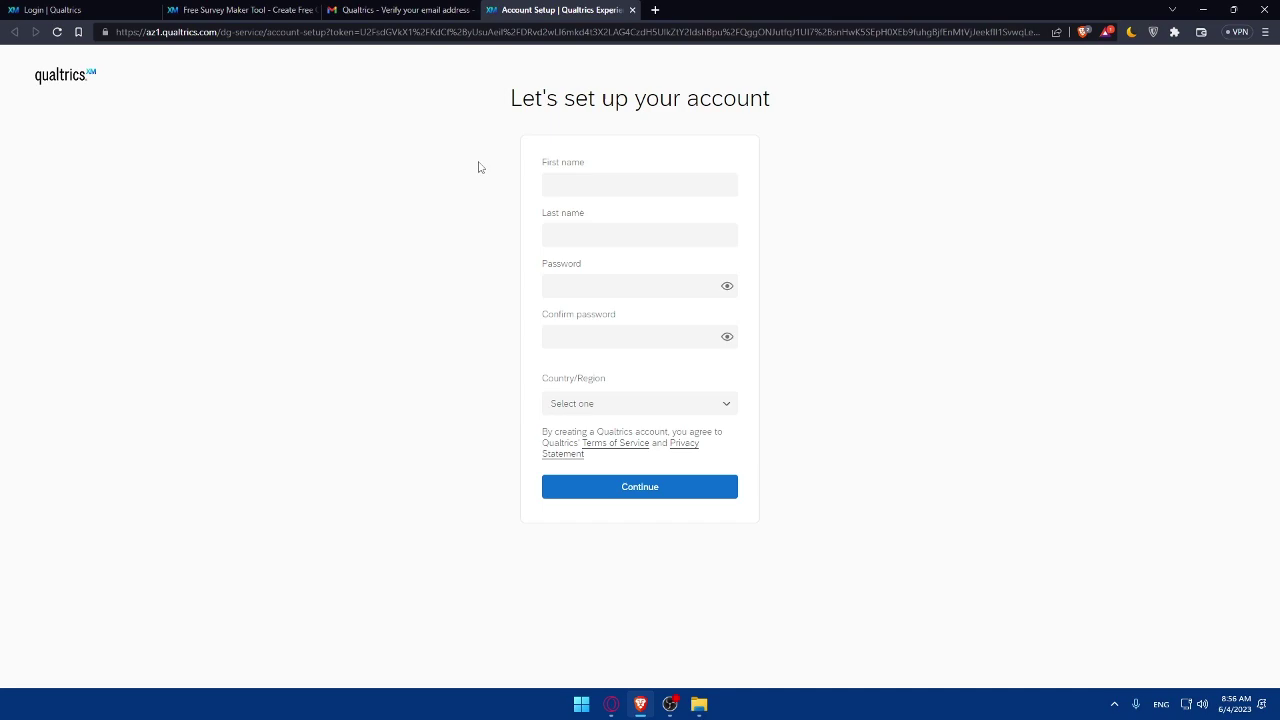
Step: Fill in the first name, last name and account password
{"action": "left_click", "coordinate": [587, 182]}
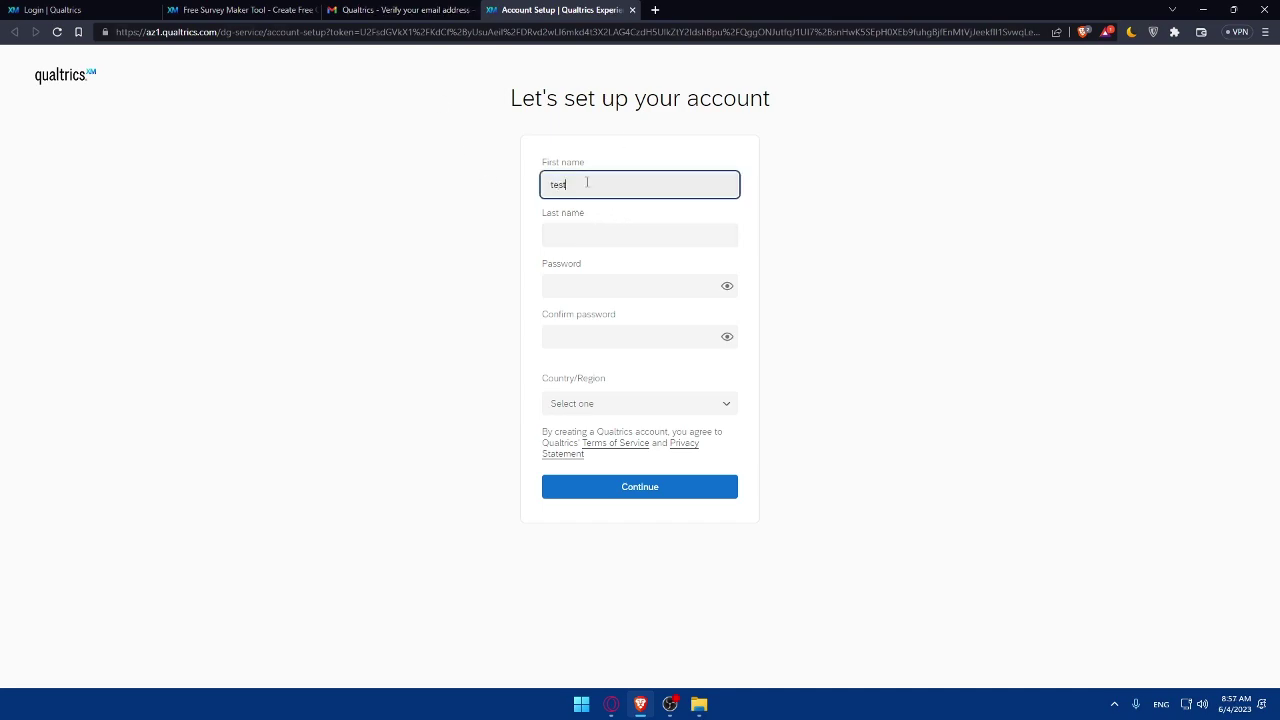
{"action": "left_click", "coordinate": [599, 238]}
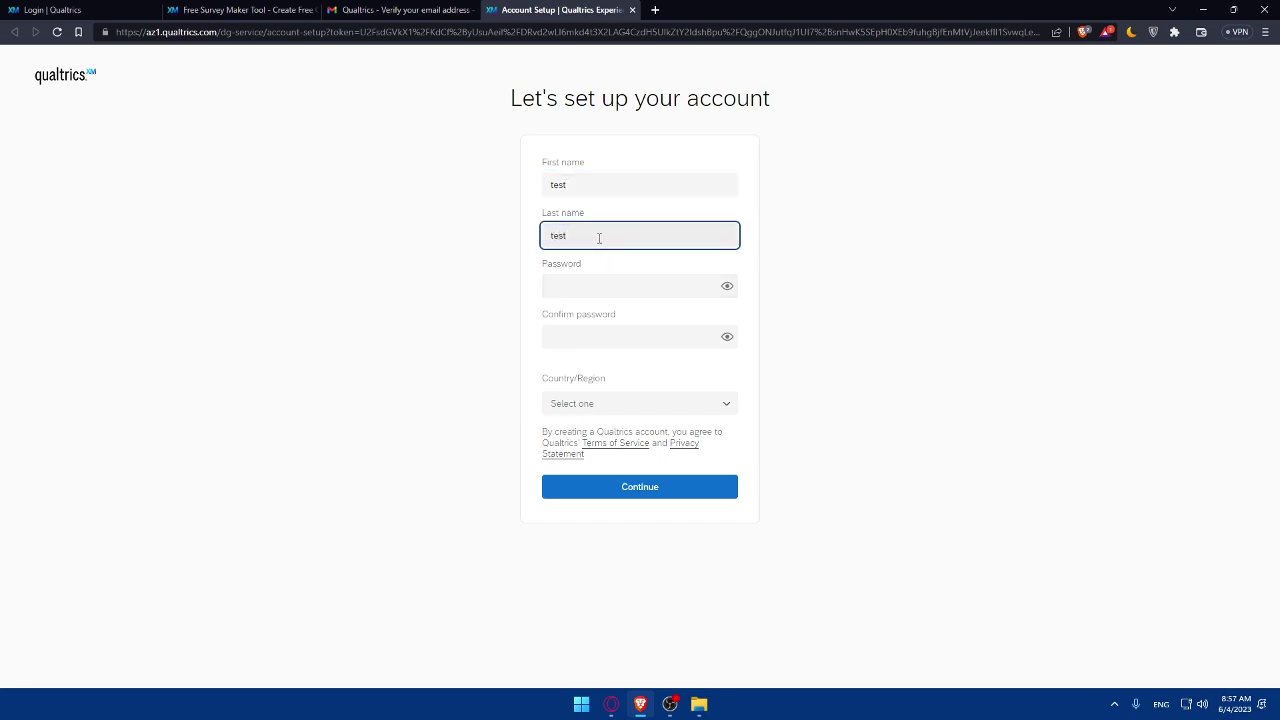
{"action": "left_click", "coordinate": [570, 292]}
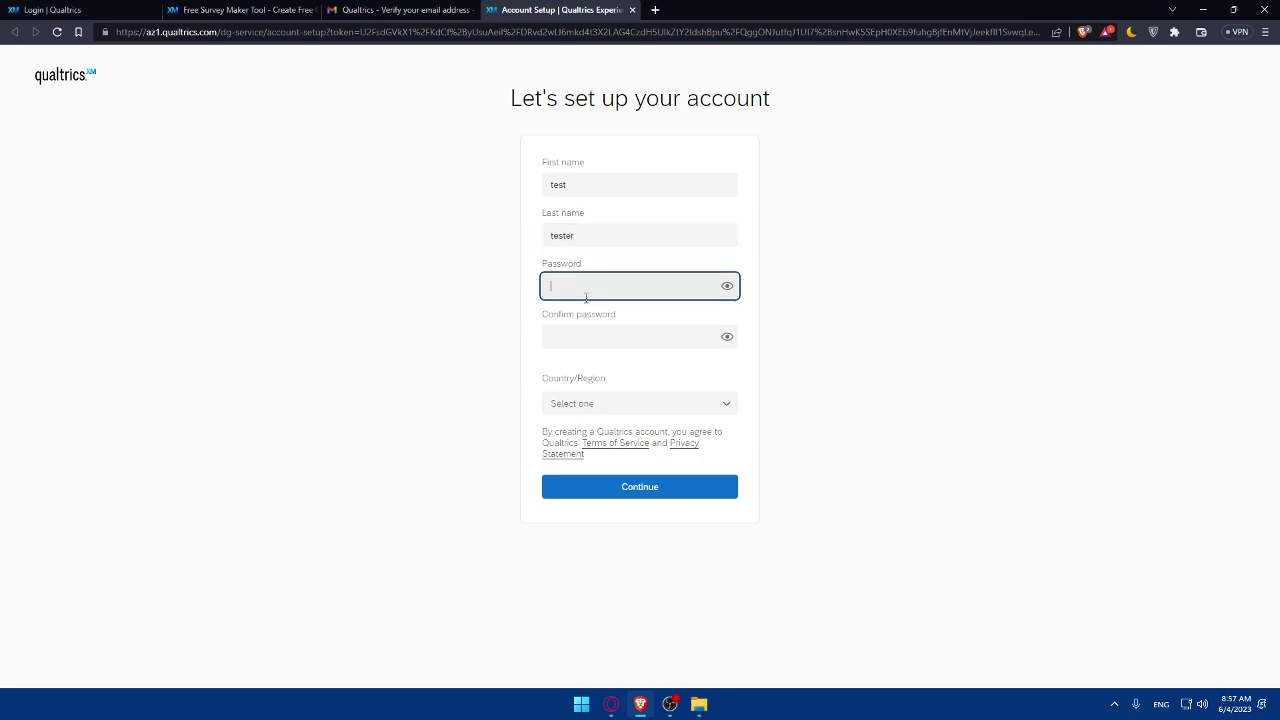
{"action": "left_click", "coordinate": [549, 341]}
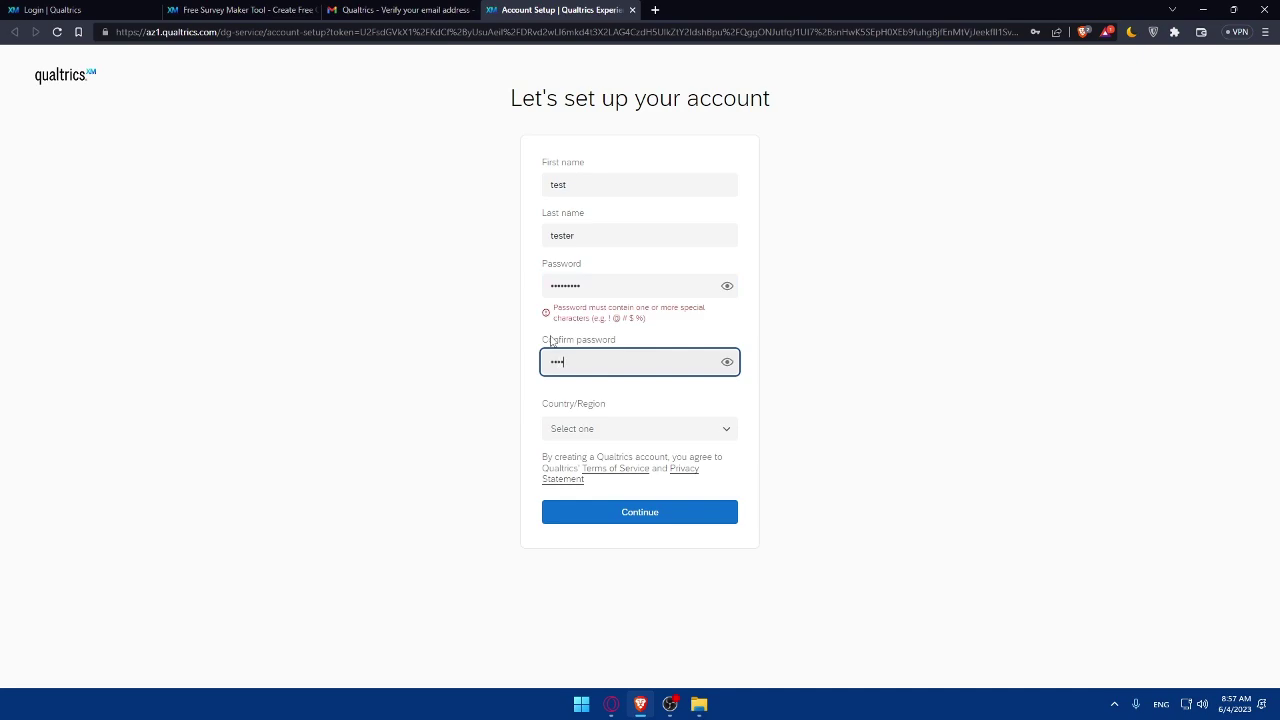
Step: Add a special character to the password and its confirmation to meet the requirement
{"action": "left_click_drag", "start_coordinate": [647, 320], "coordinate": [545, 310]}
{"action": "left_click", "coordinate": [660, 326]}
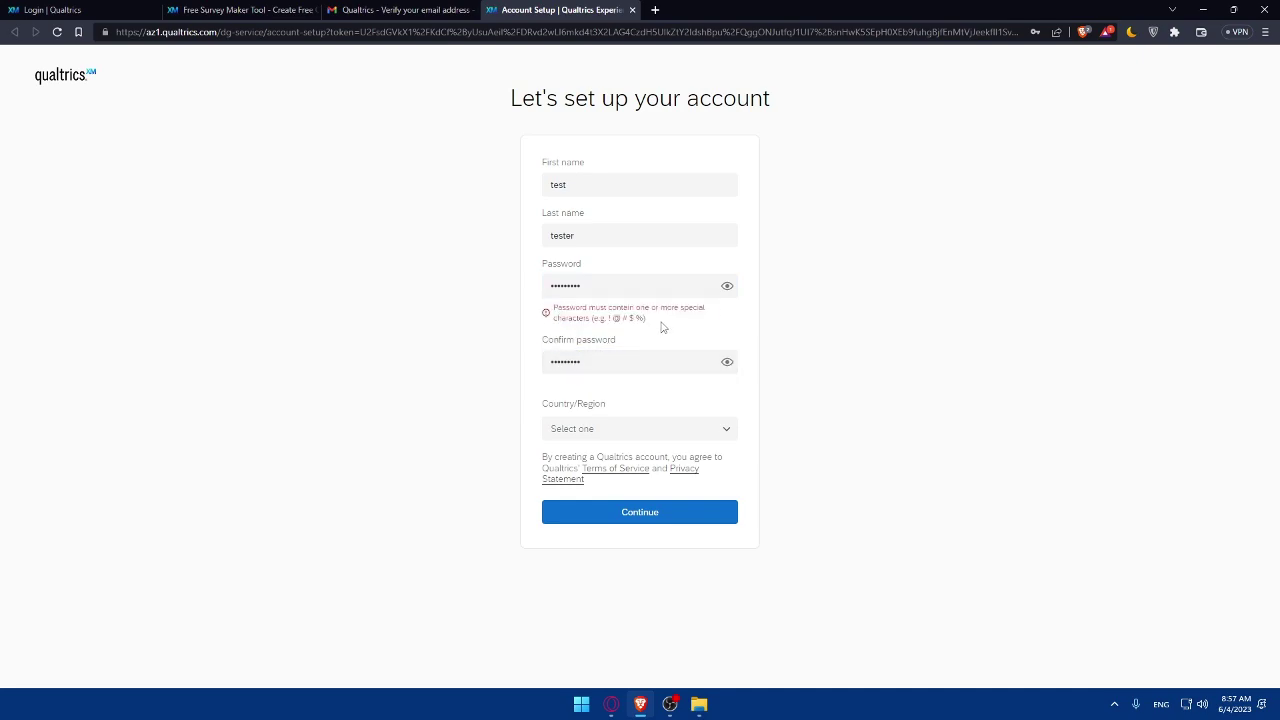
{"action": "left_click_drag", "start_coordinate": [653, 327], "coordinate": [548, 310]}
{"action": "left_click", "coordinate": [659, 333]}
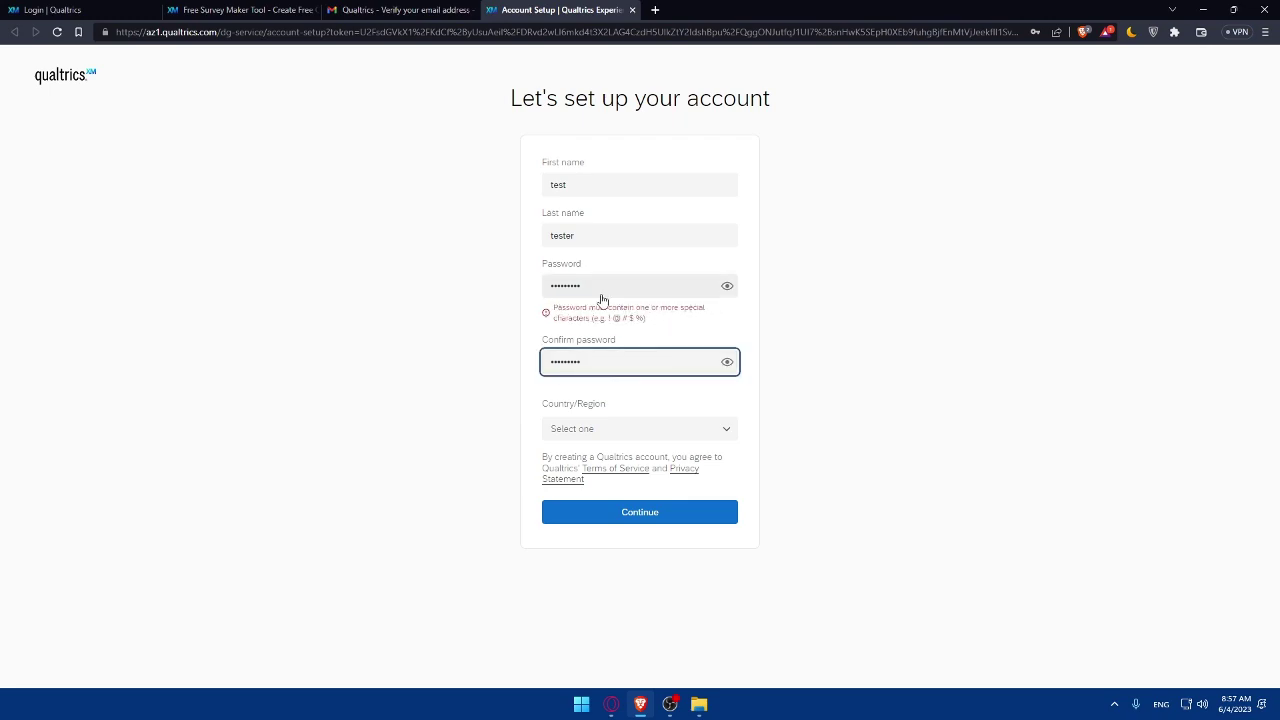
{"action": "left_click", "coordinate": [601, 294]}
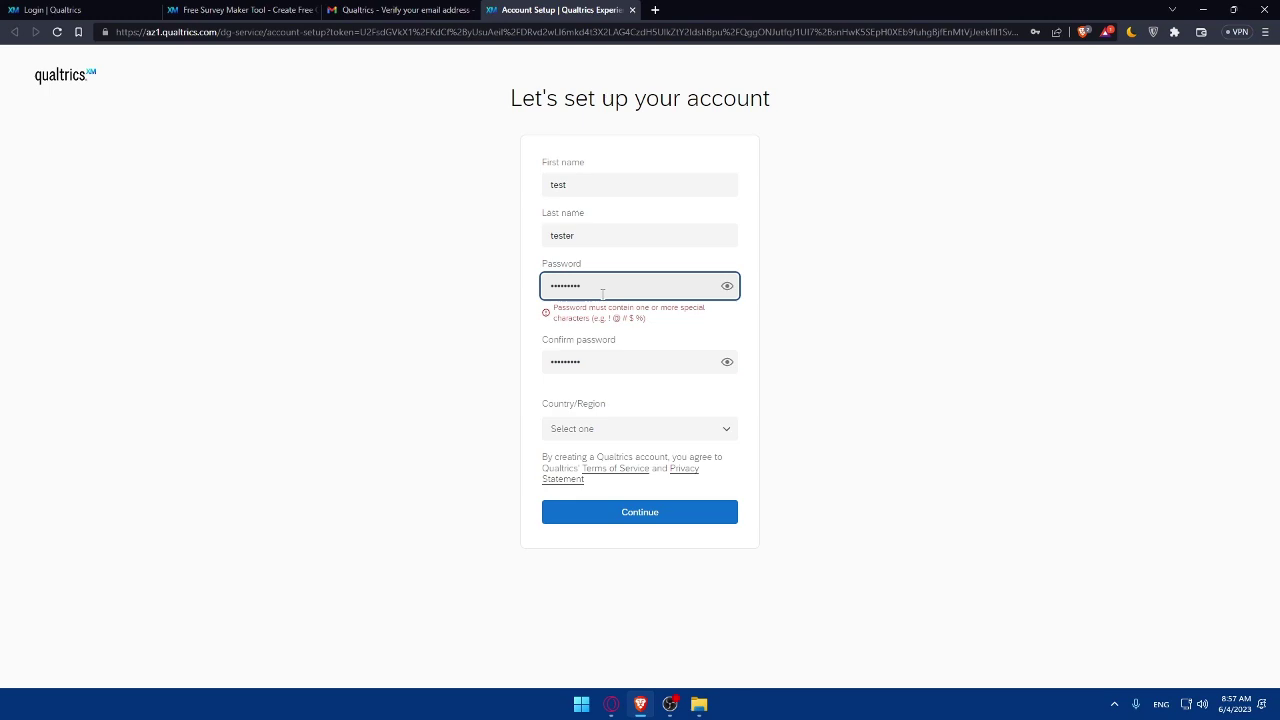
{"action": "type", "text": "!"}
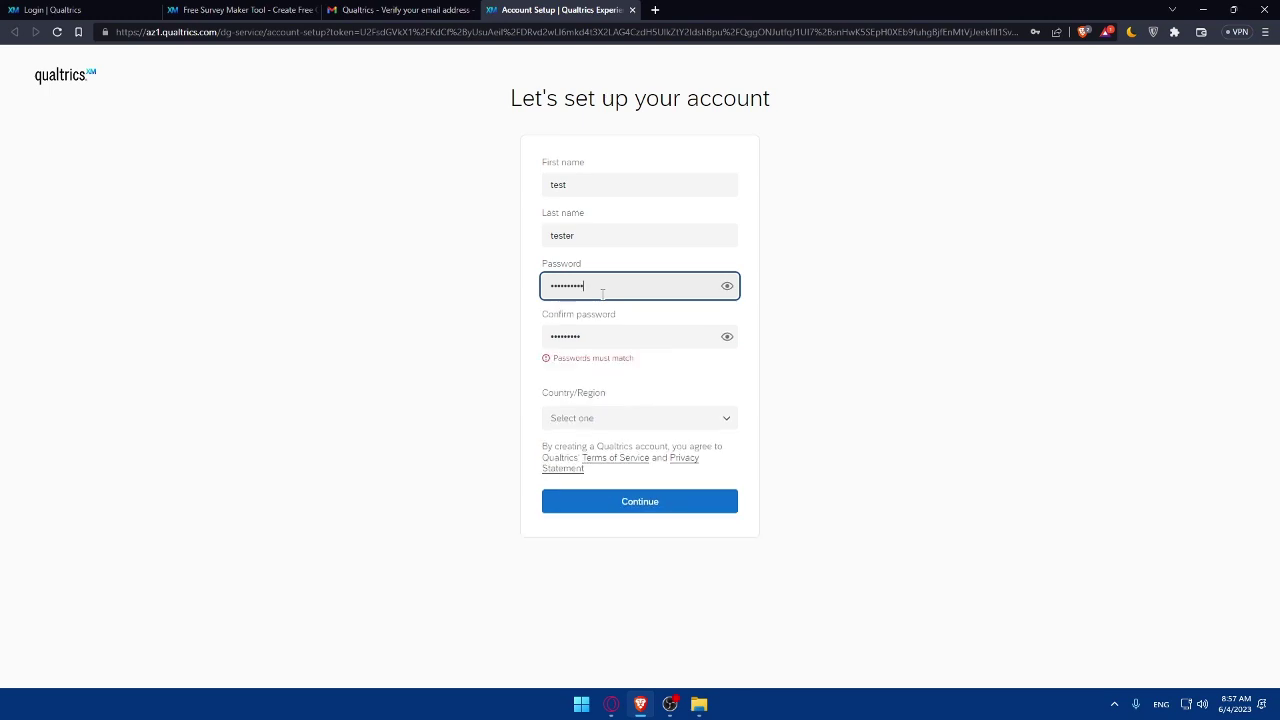
{"action": "left_click", "coordinate": [604, 335]}
{"action": "type", "text": "!"}
Step: Choose Morocco as the country/region
{"action": "left_click", "coordinate": [615, 403]}
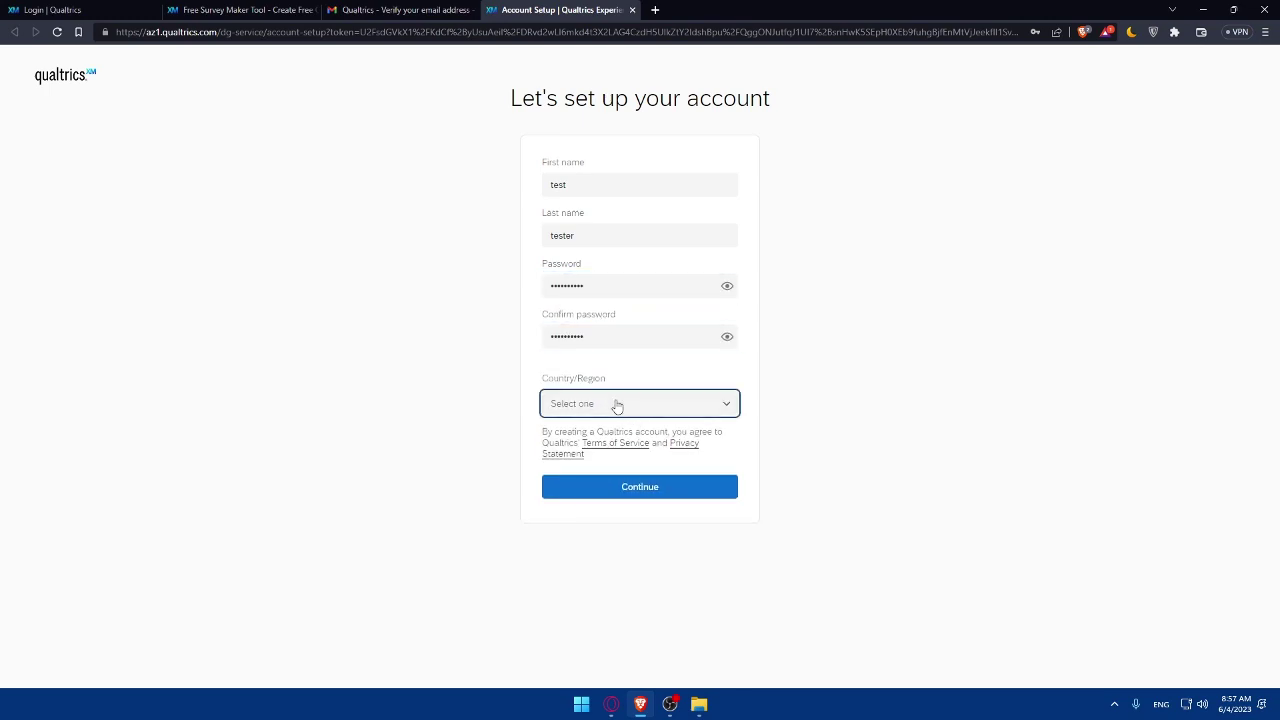
{"action": "type", "text": "mor"}
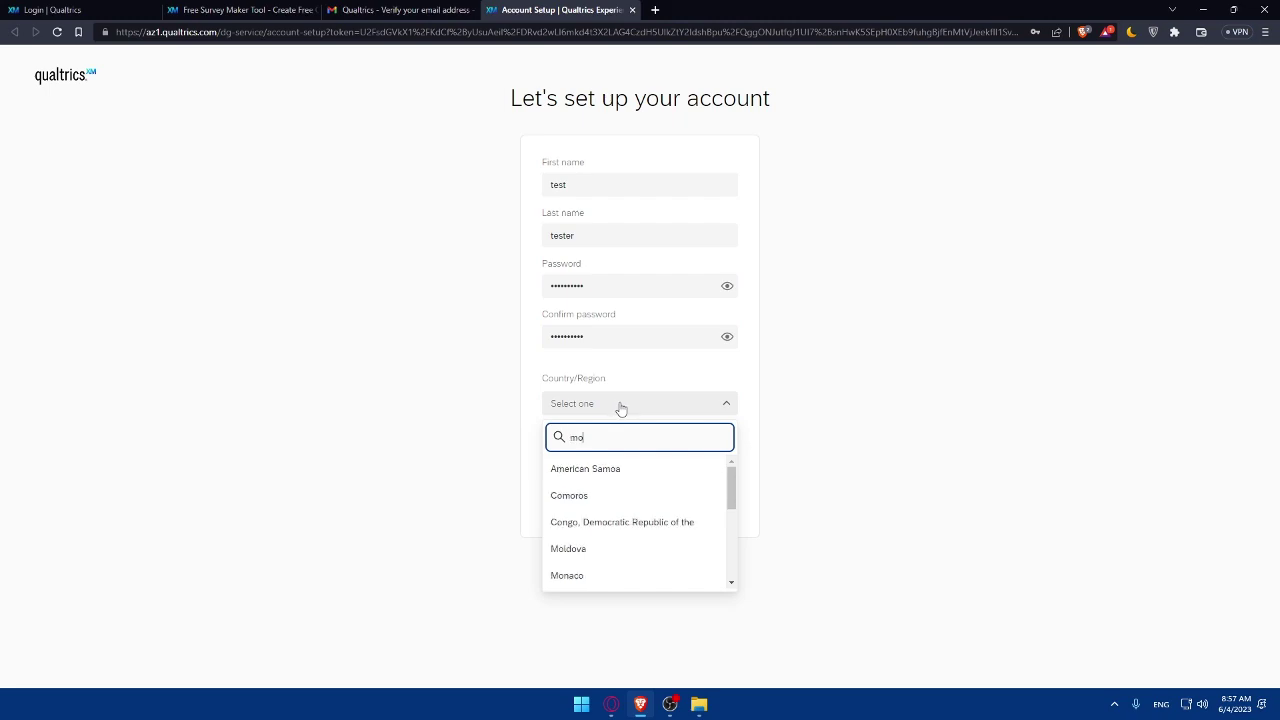
{"action": "left_click", "coordinate": [586, 494]}
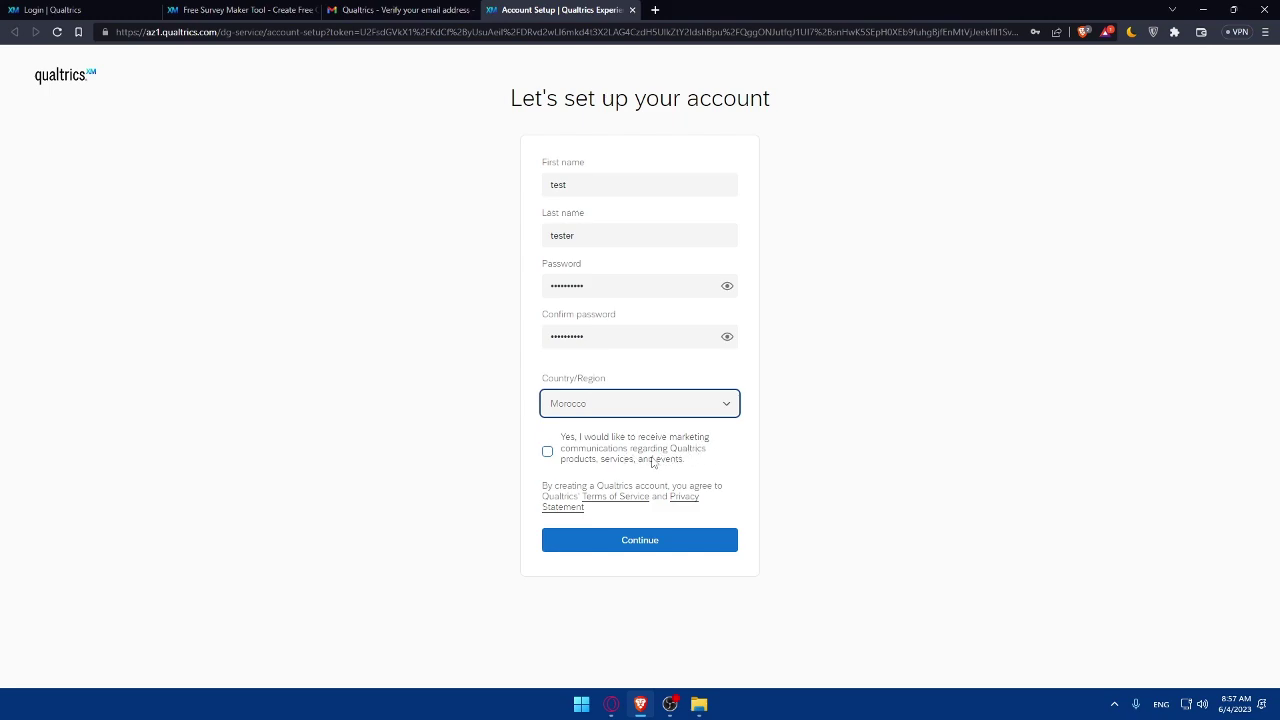
{"action": "left_click", "coordinate": [548, 458]}
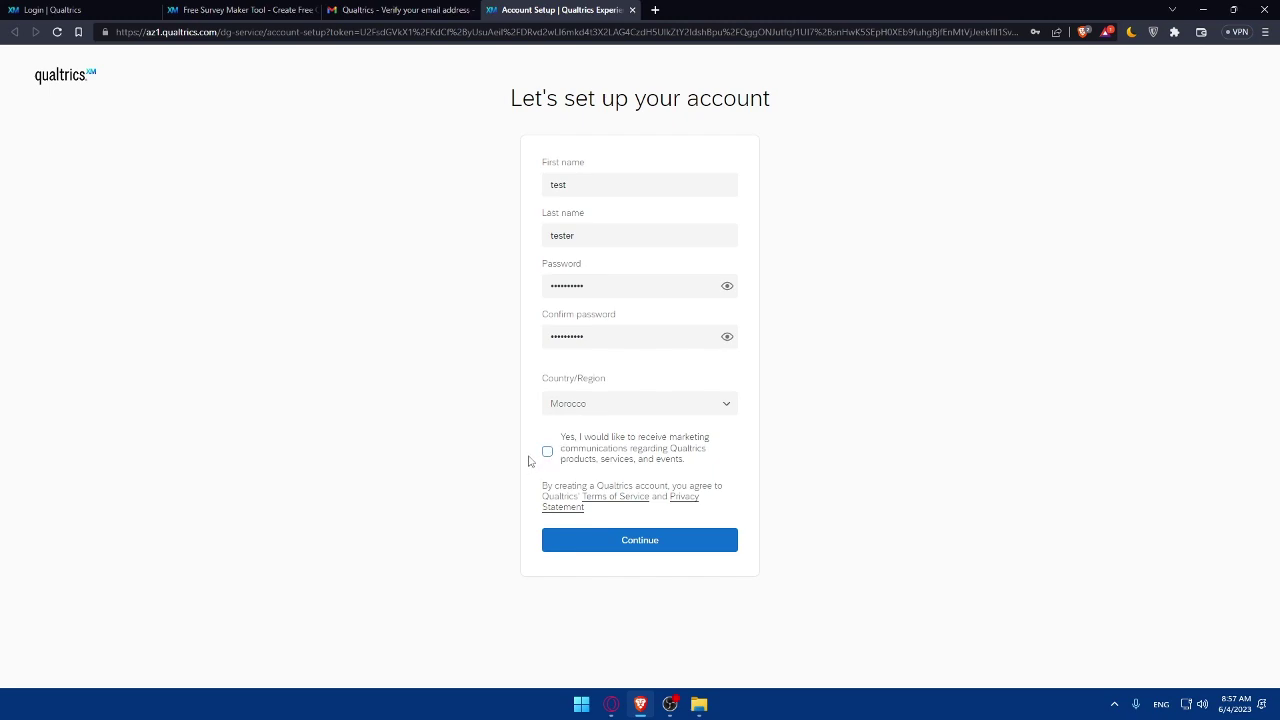
{"action": "right_click", "coordinate": [609, 500]}
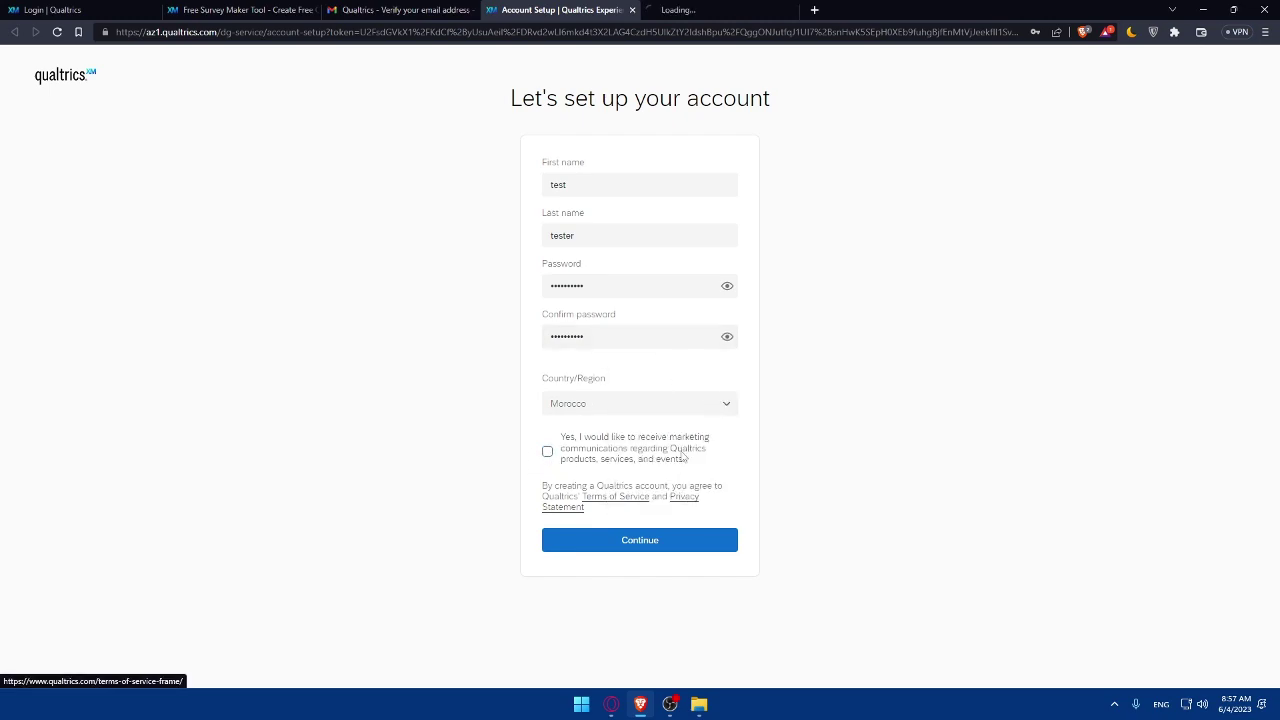
{"action": "right_click", "coordinate": [686, 496]}
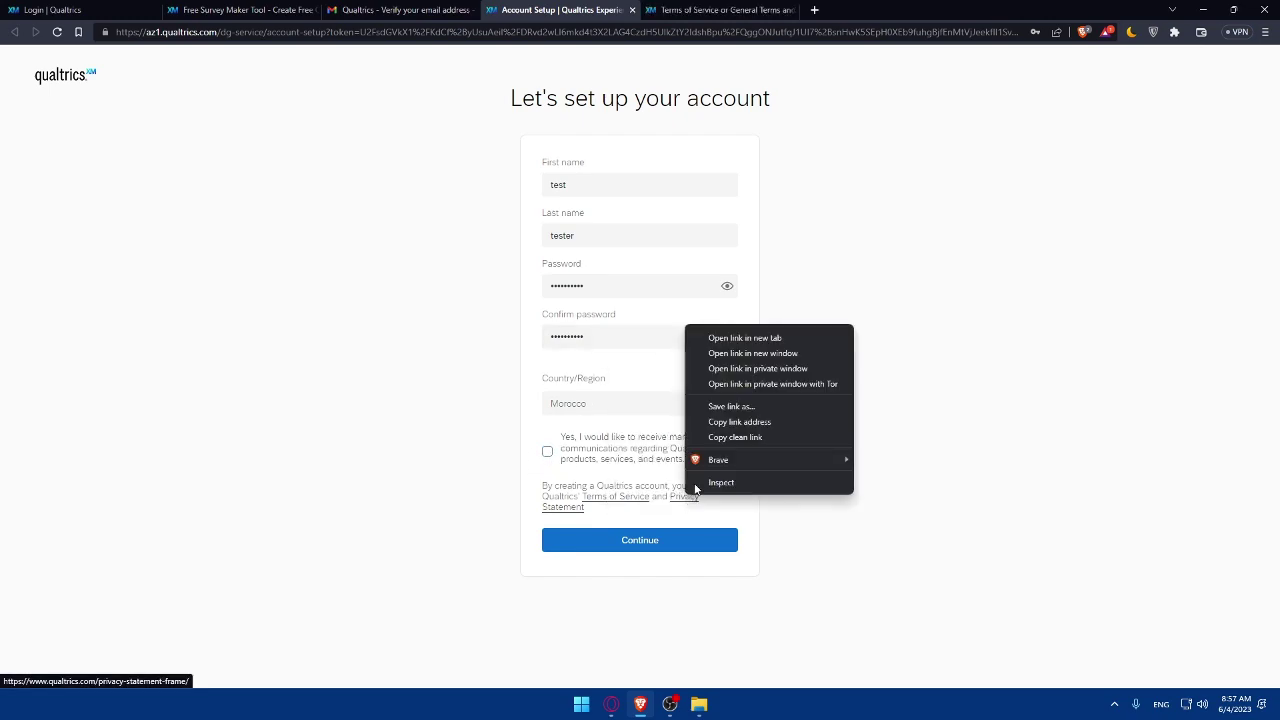
{"action": "left_click", "coordinate": [744, 337]}
{"action": "left_click", "coordinate": [720, 10]}
{"action": "scroll", "coordinate": [650, 300], "scroll_direction": "down", "scroll_amount": 3}
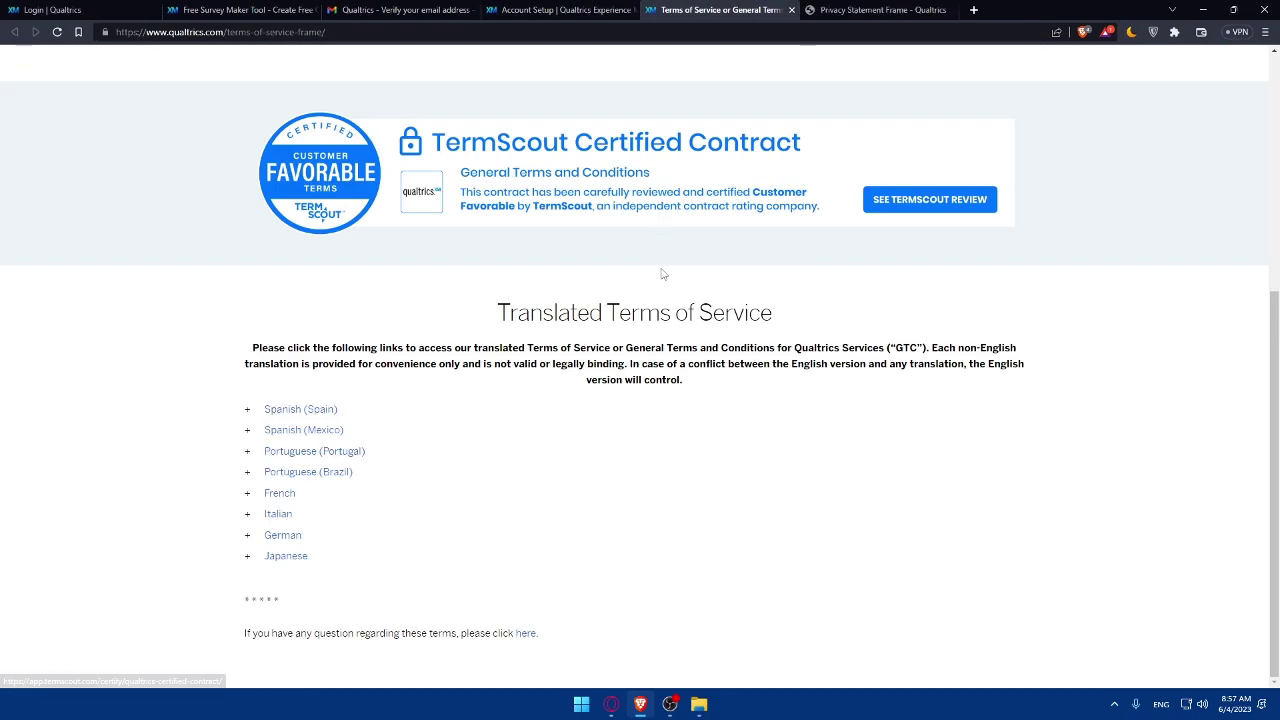
{"action": "scroll", "coordinate": [680, 280], "scroll_direction": "up", "scroll_amount": 4}
{"action": "scroll", "coordinate": [697, 289], "scroll_direction": "down", "scroll_amount": 4}
{"action": "scroll", "coordinate": [697, 289], "scroll_direction": "up", "scroll_amount": 4}
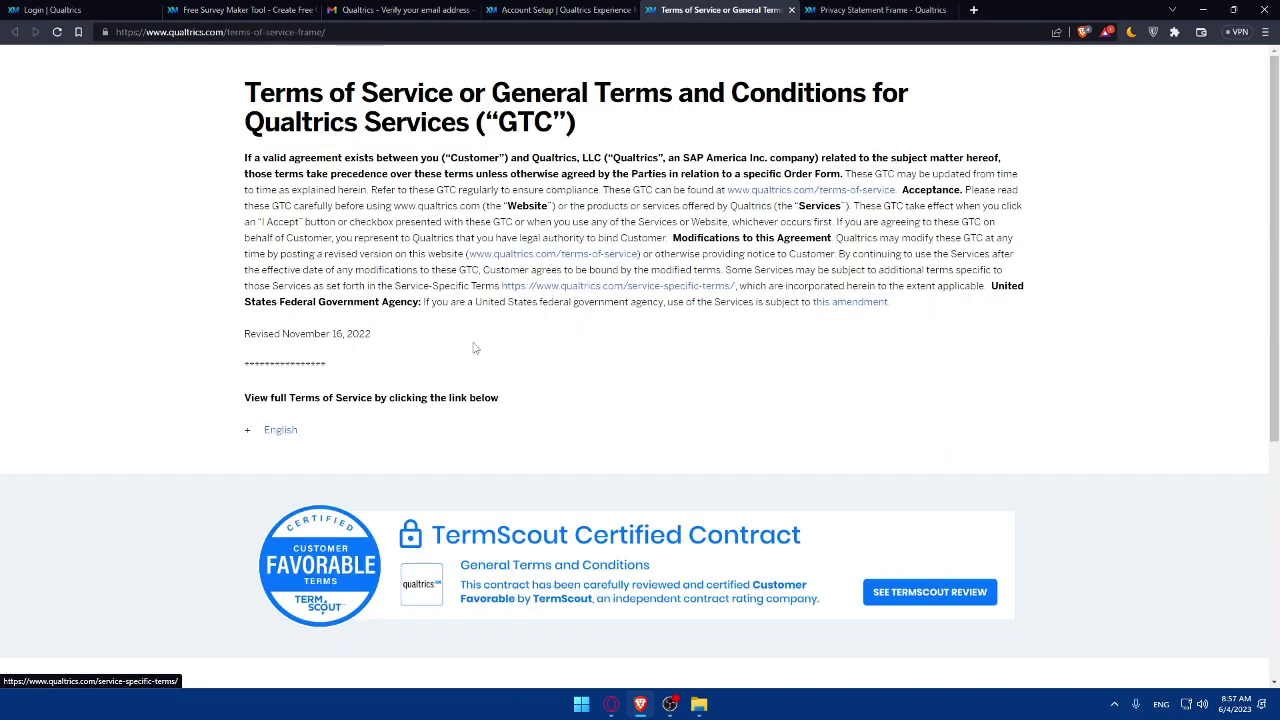
{"action": "left_click", "coordinate": [791, 10]}
{"action": "scroll", "coordinate": [555, 262], "scroll_direction": "down", "scroll_amount": 10}
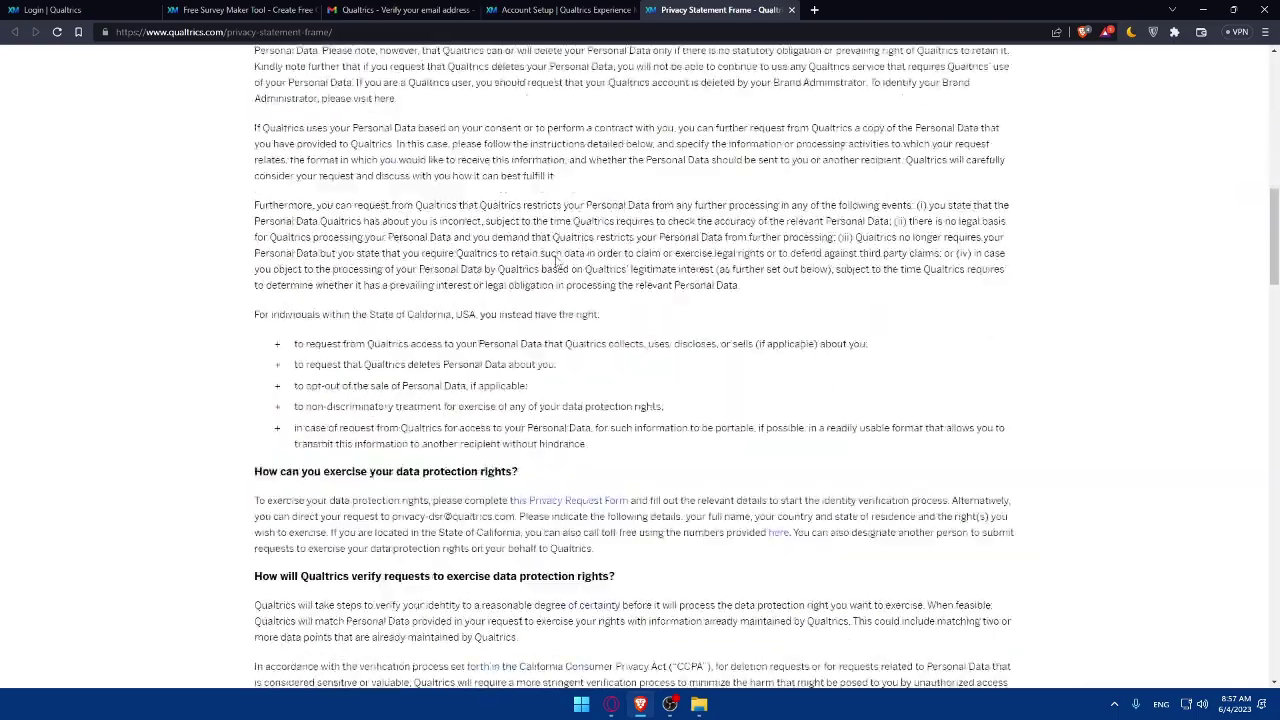
{"action": "scroll", "coordinate": [557, 262], "scroll_direction": "down", "scroll_amount": 15}
{"action": "scroll", "coordinate": [538, 334], "scroll_direction": "up", "scroll_amount": 20}
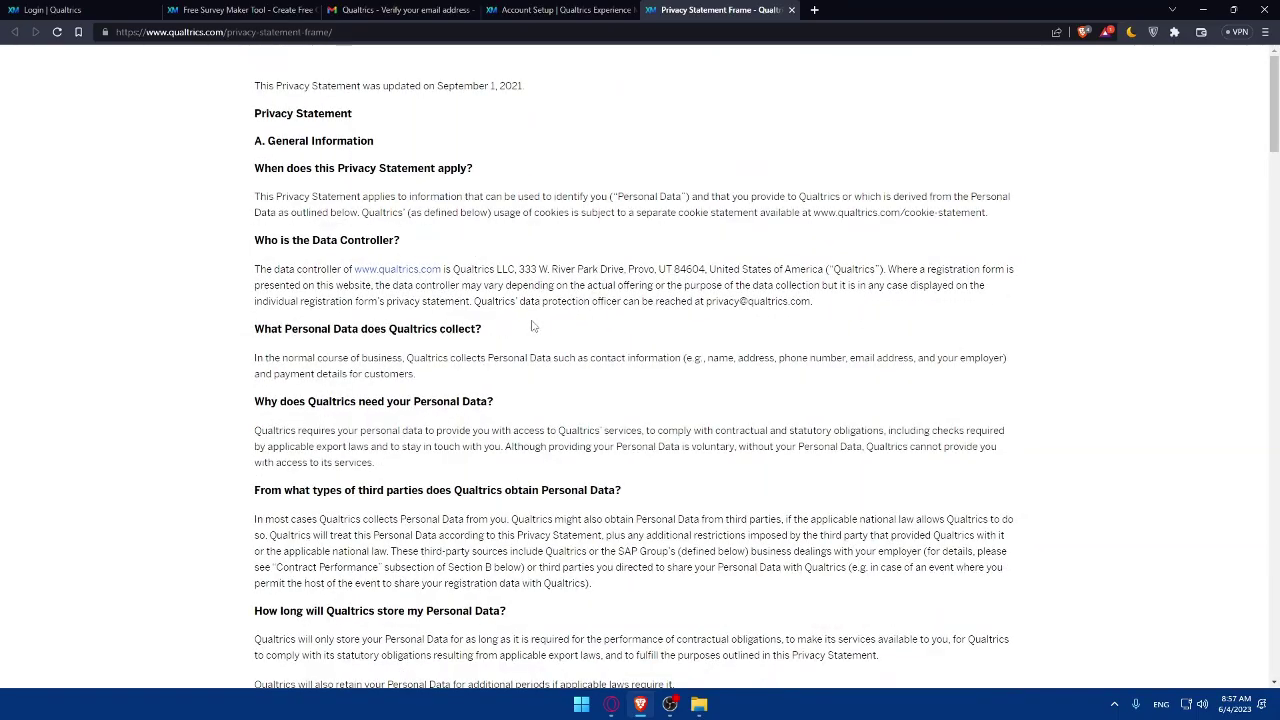
{"action": "left_click", "coordinate": [791, 9]}
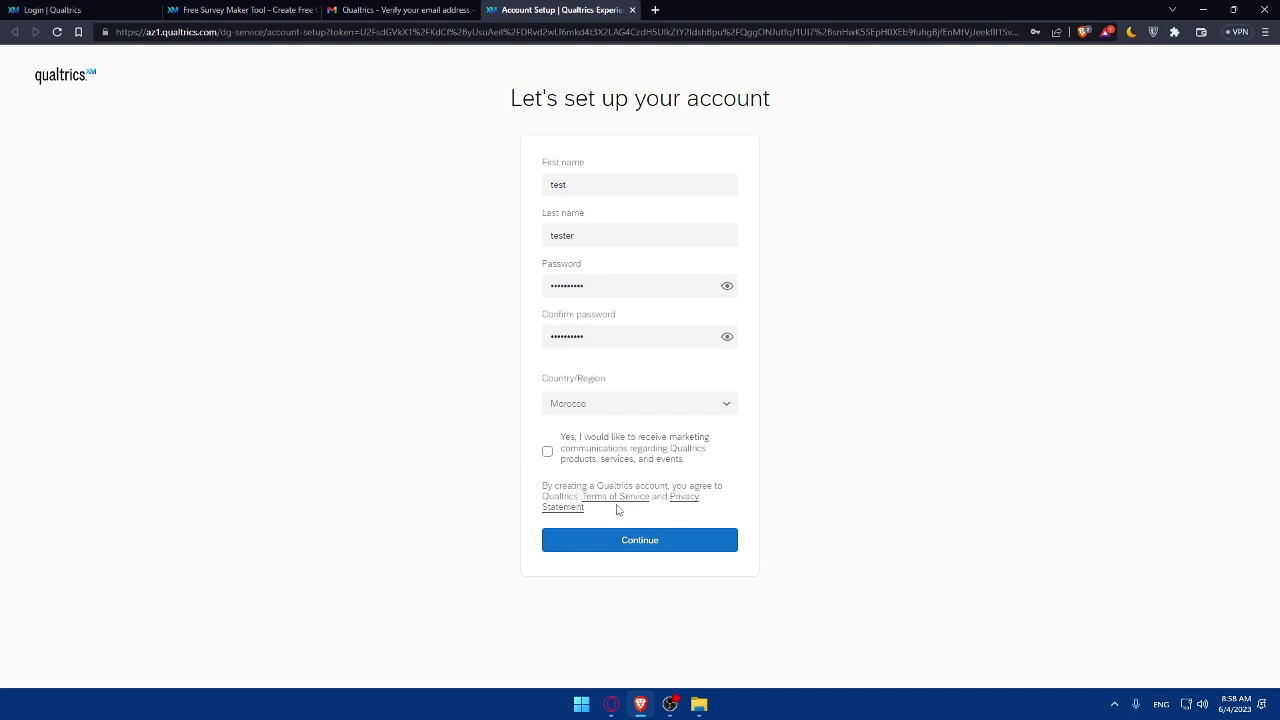
Step: Submit the account form and set the timezone to UTC +01:00 (Amsterdam, Berlin, Rome)
{"action": "left_click", "coordinate": [641, 545]}
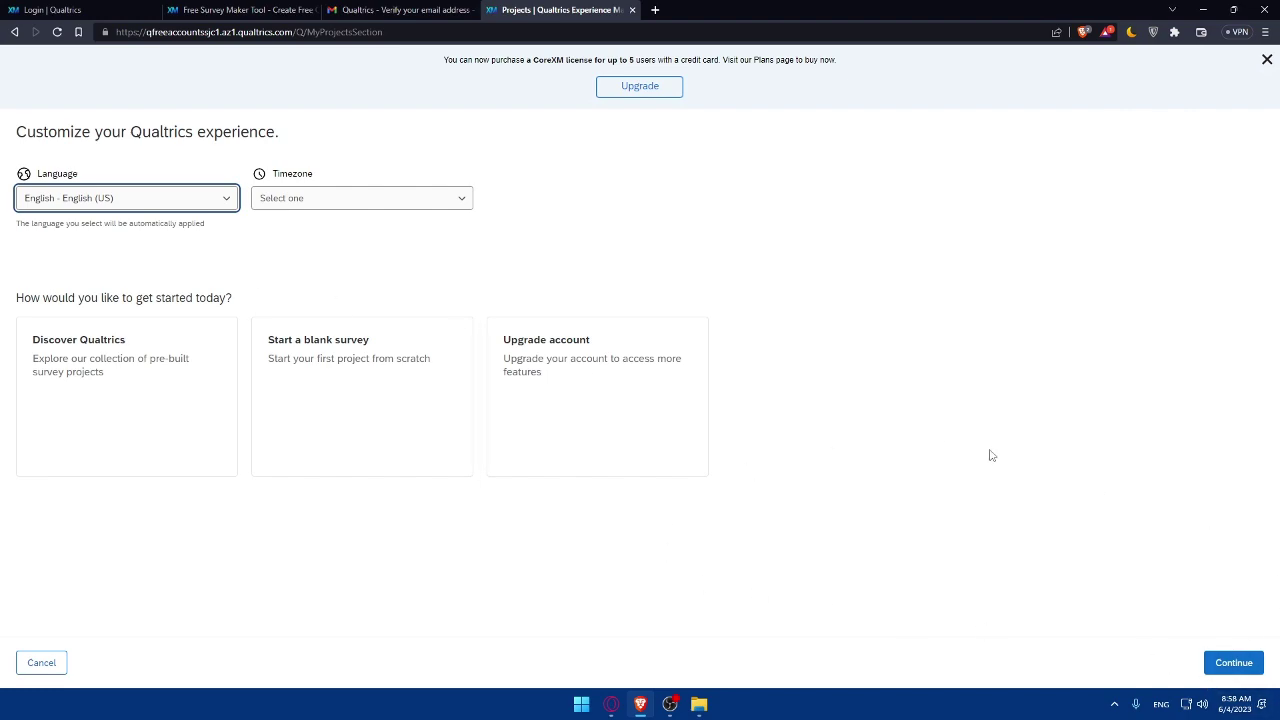
{"action": "left_click", "coordinate": [262, 203]}
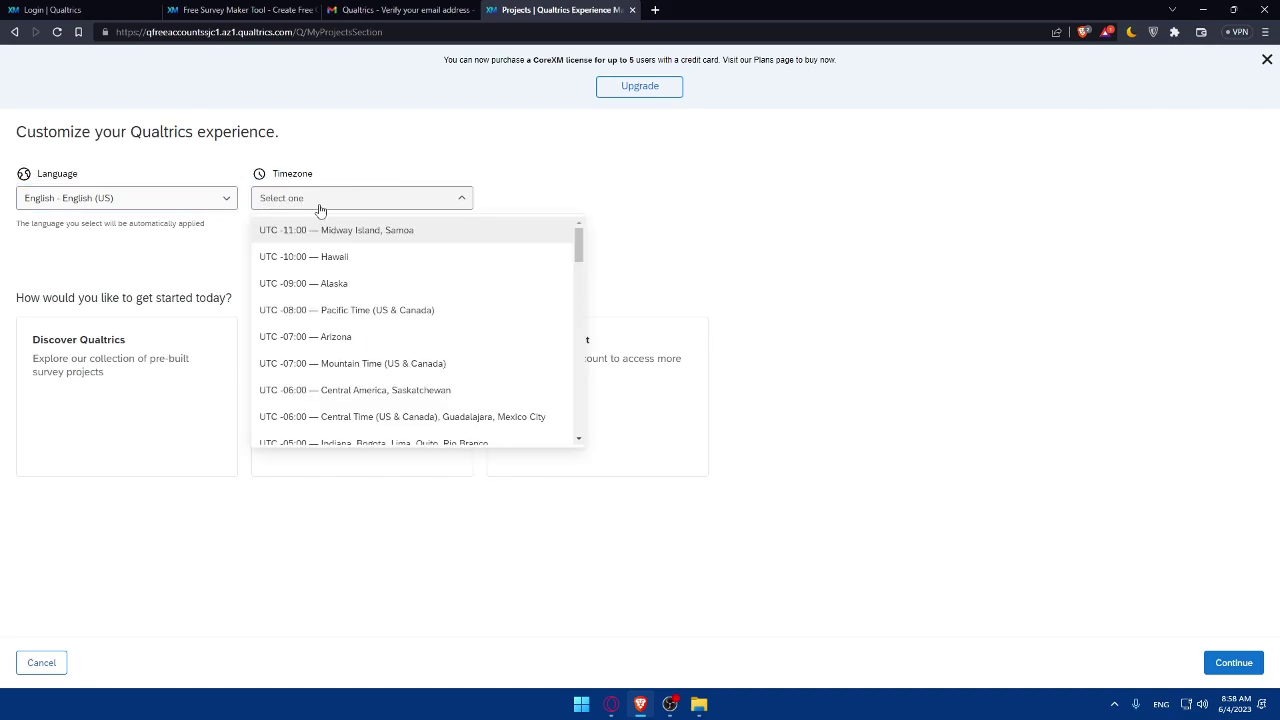
{"action": "scroll", "coordinate": [360, 283], "scroll_direction": "down", "scroll_amount": 4}
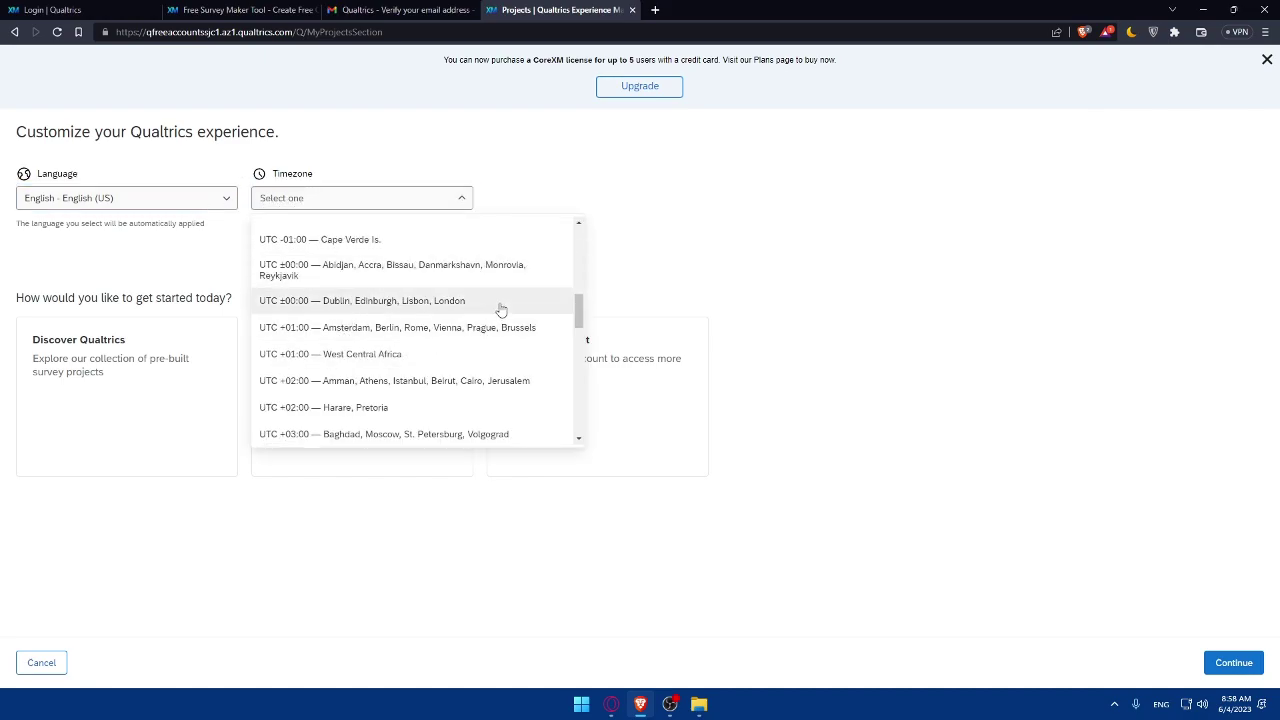
{"action": "left_click", "coordinate": [423, 325]}
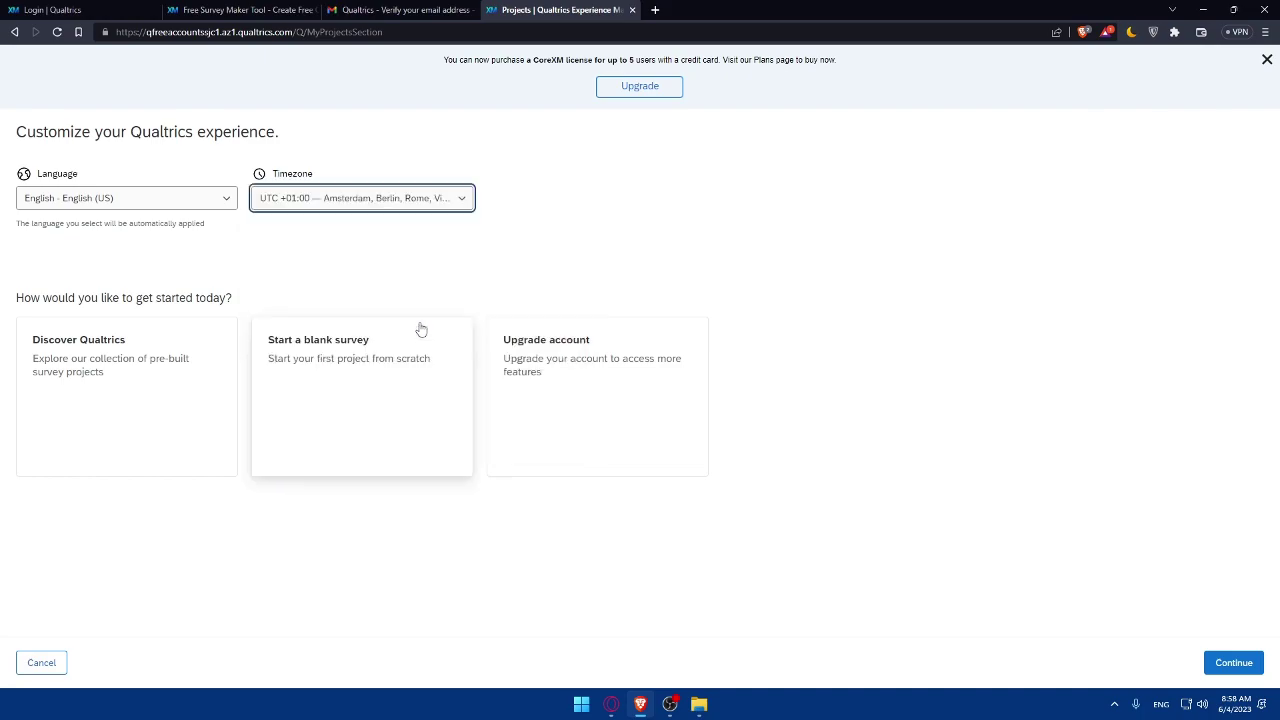
Step: Pick Discover Qualtrics as the starting path and continue
{"action": "left_click", "coordinate": [127, 398]}
{"action": "left_click", "coordinate": [317, 391]}
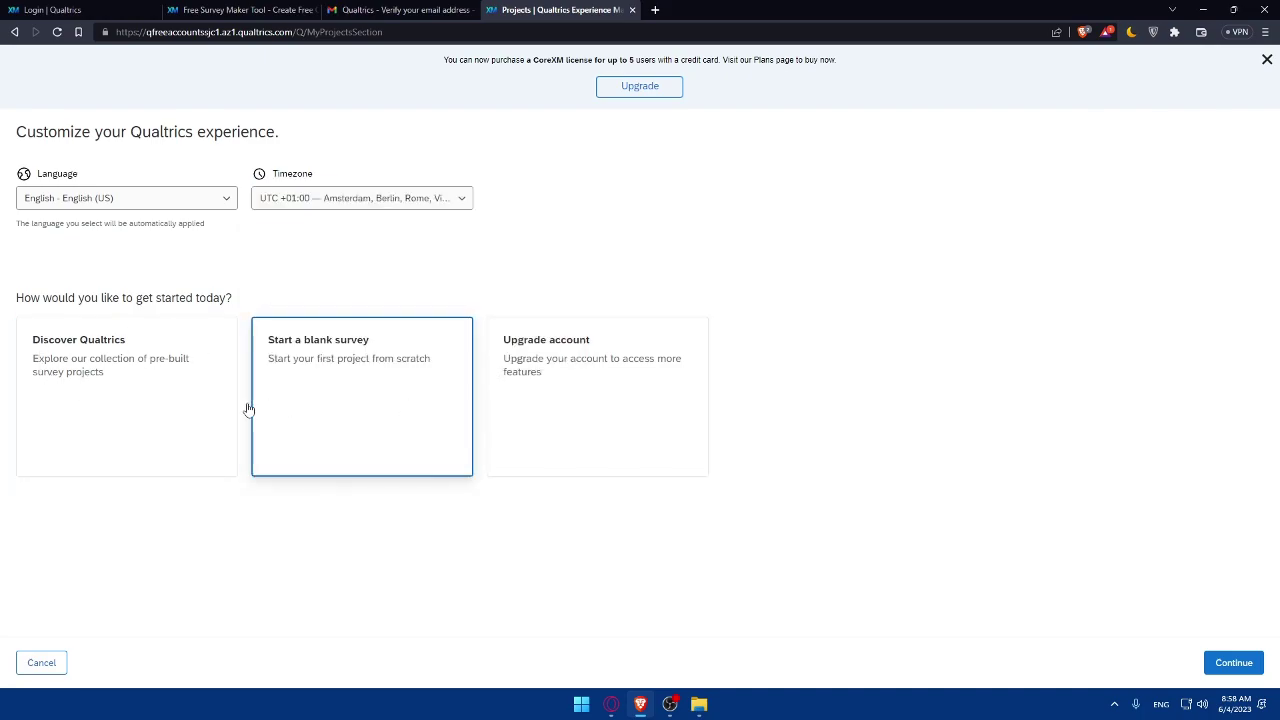
{"action": "left_click", "coordinate": [169, 406]}
{"action": "left_click", "coordinate": [554, 342]}
{"action": "left_click", "coordinate": [394, 380]}
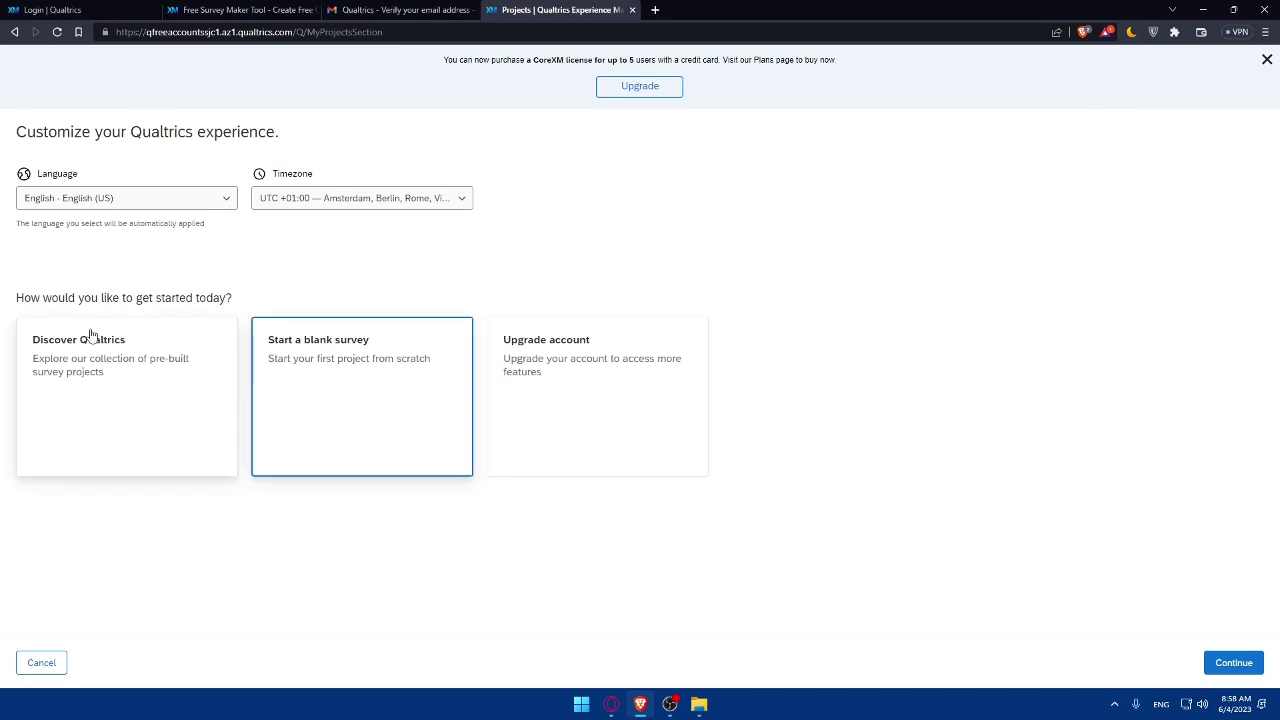
{"action": "left_click", "coordinate": [215, 348]}
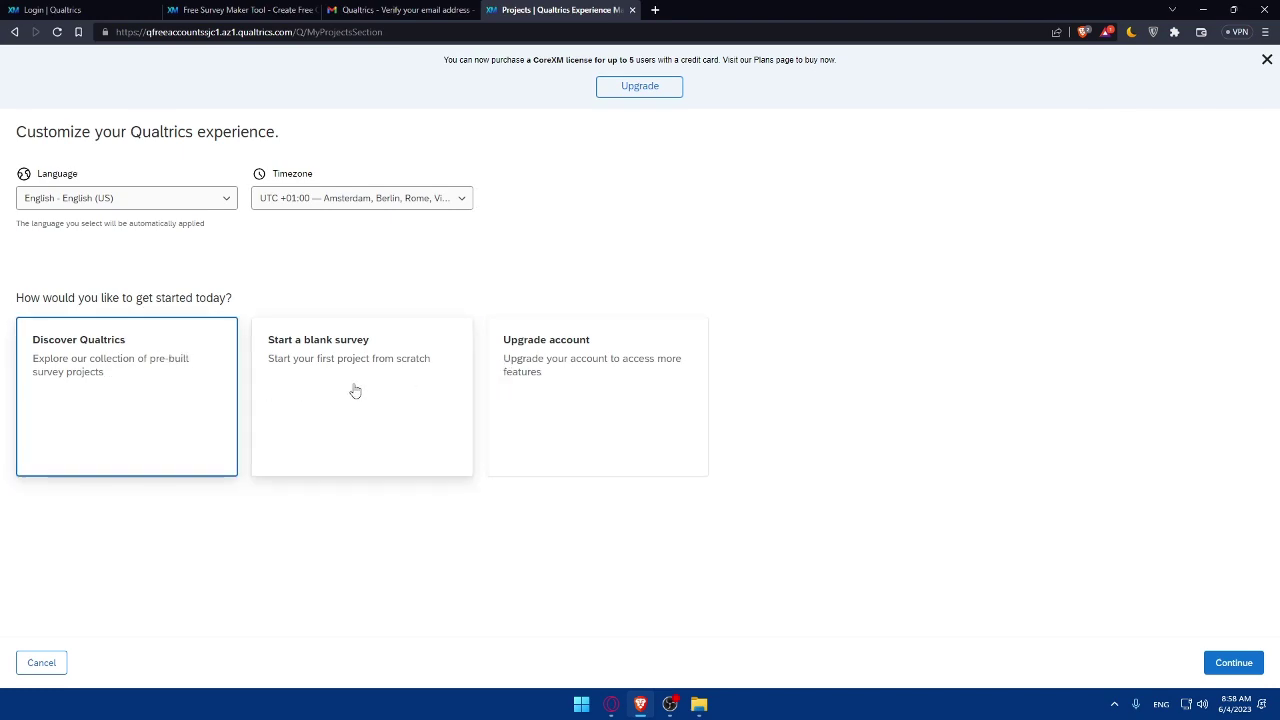
{"action": "left_click", "coordinate": [583, 383]}
{"action": "left_click", "coordinate": [156, 397]}
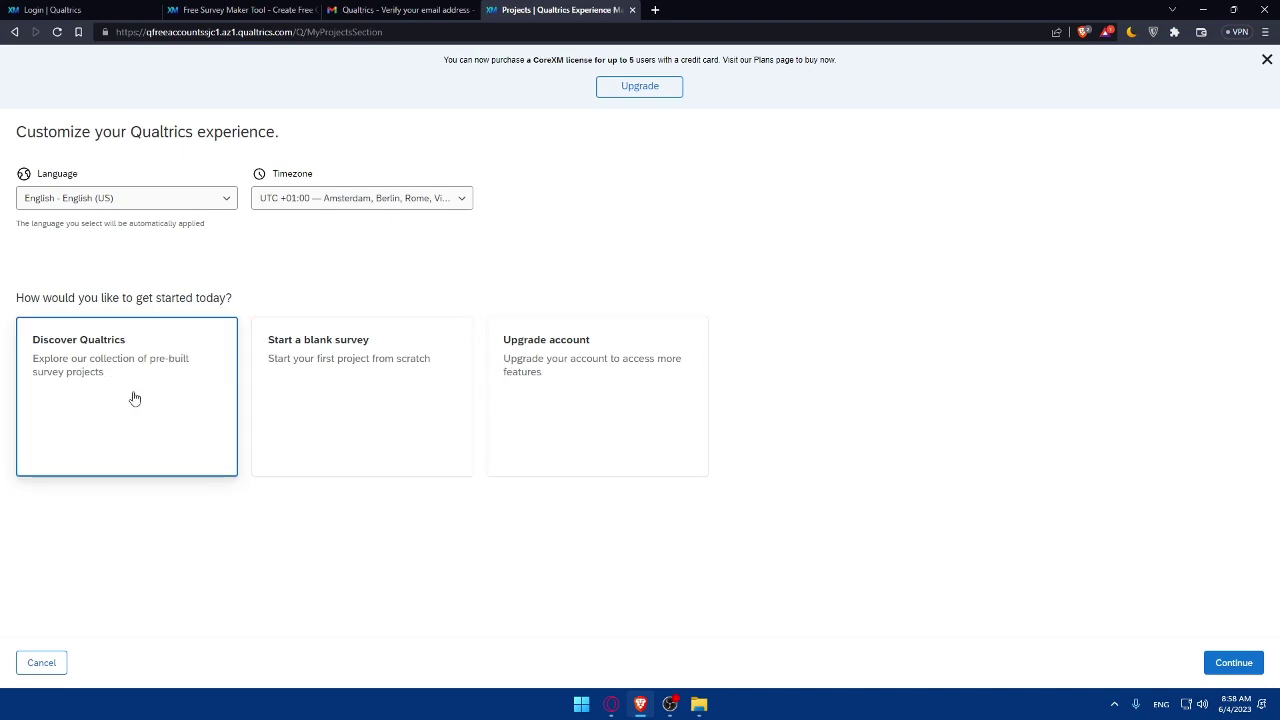
{"action": "left_click", "coordinate": [1217, 674]}
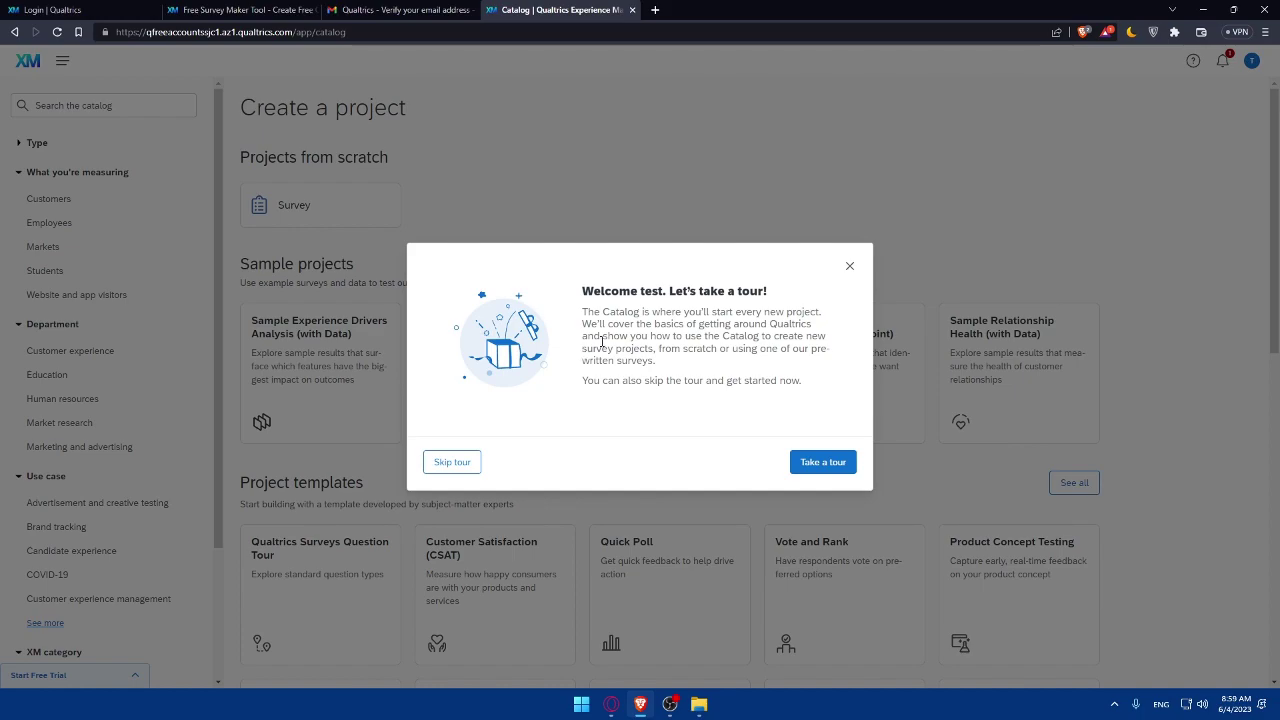
Step: Skip the welcome tour shown over the Create a project catalog
{"action": "double_click", "coordinate": [647, 290]}
{"action": "left_click", "coordinate": [667, 297]}
{"action": "left_click", "coordinate": [452, 462]}
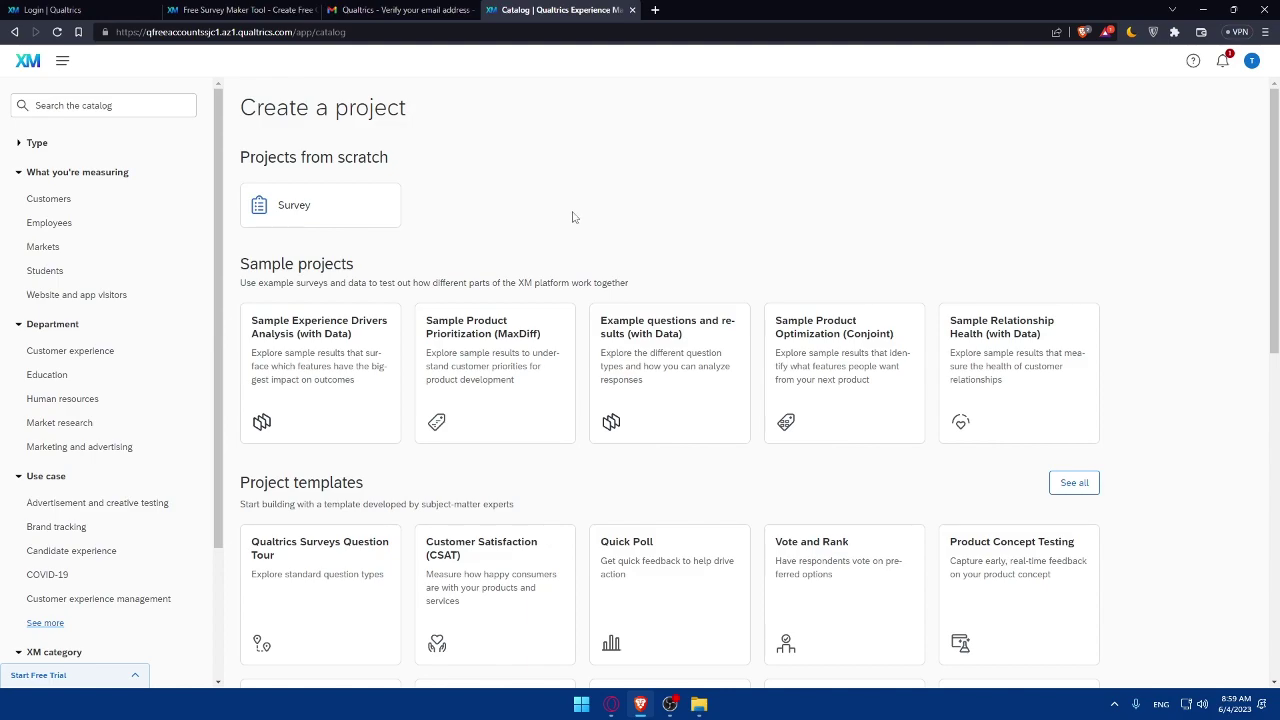
{"action": "scroll", "coordinate": [573, 217], "scroll_direction": "down", "scroll_amount": 1}
{"action": "scroll", "coordinate": [408, 237], "scroll_direction": "up", "scroll_amount": 1}
{"action": "mouse_move", "coordinate": [632, 327]}
{"action": "scroll", "coordinate": [458, 204], "scroll_direction": "down", "scroll_amount": 1}
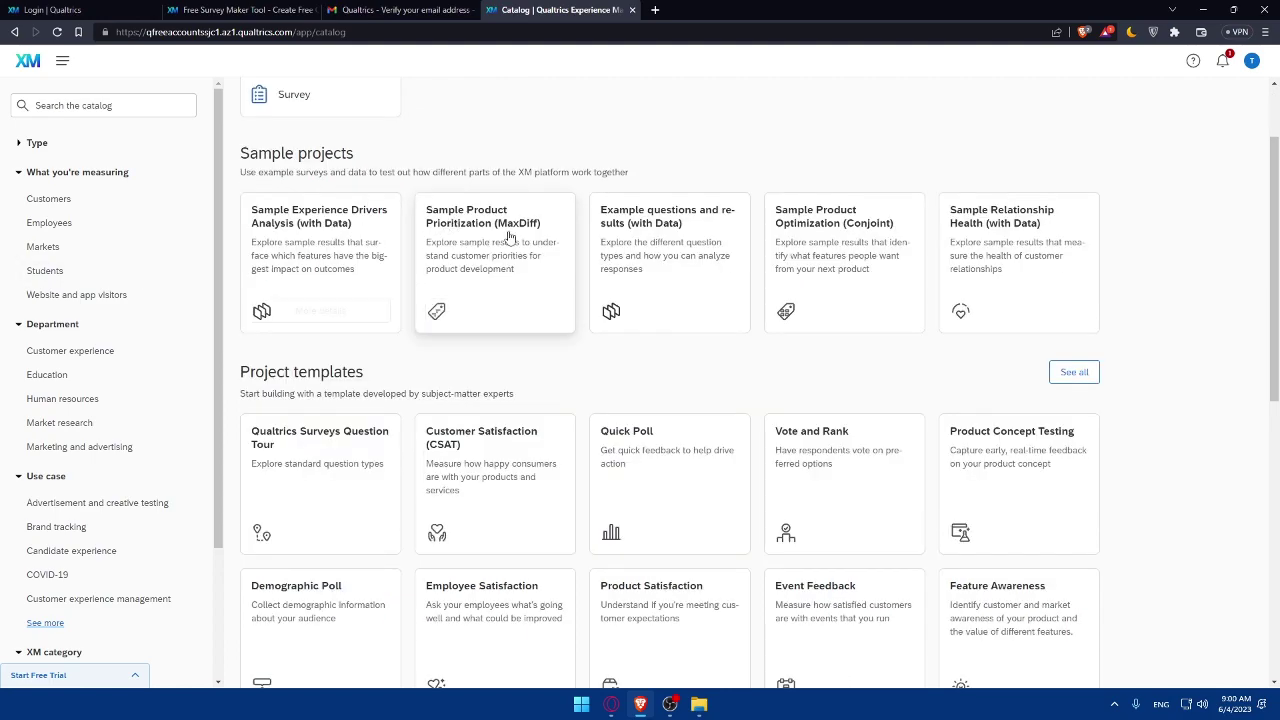
{"action": "scroll", "coordinate": [458, 204], "scroll_direction": "up", "scroll_amount": 1}
Step: Open the from-scratch Survey details and open 'Learn how to create a survey' in a new tab
{"action": "left_click", "coordinate": [305, 218]}
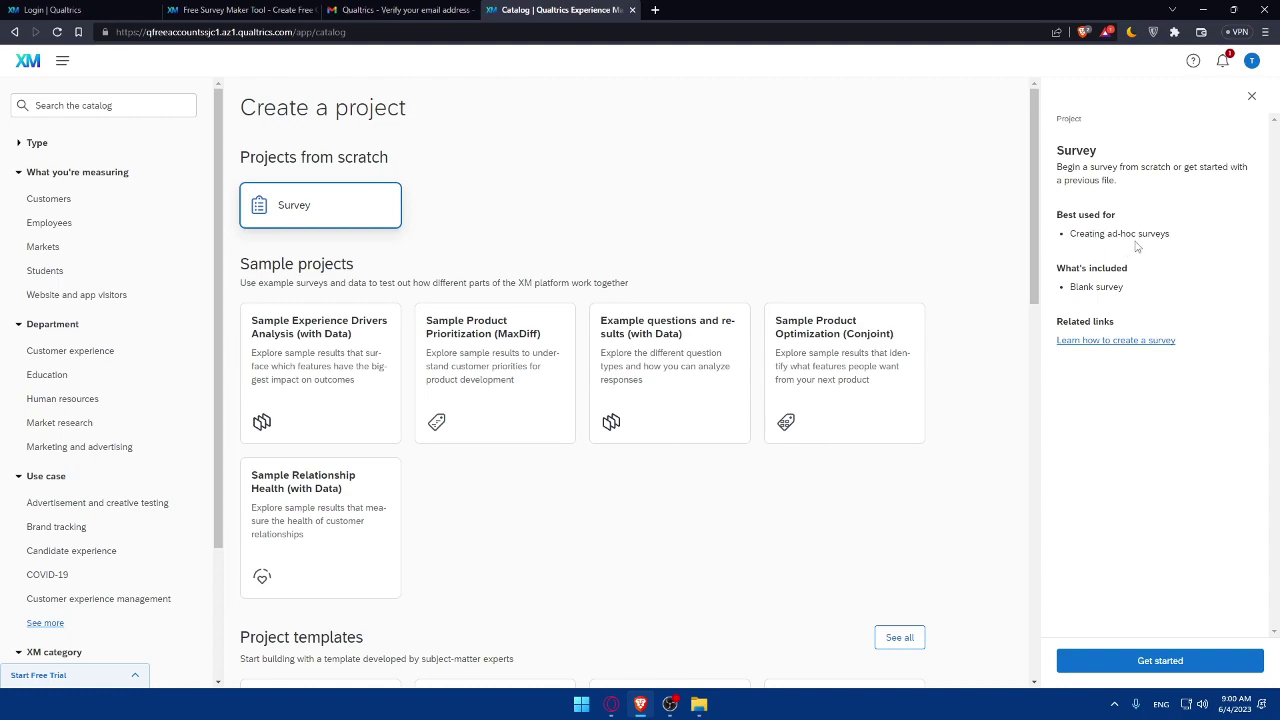
{"action": "left_click_drag", "start_coordinate": [1068, 287], "coordinate": [1172, 286]}
{"action": "right_click", "coordinate": [1127, 348]}
{"action": "left_click", "coordinate": [1045, 347]}
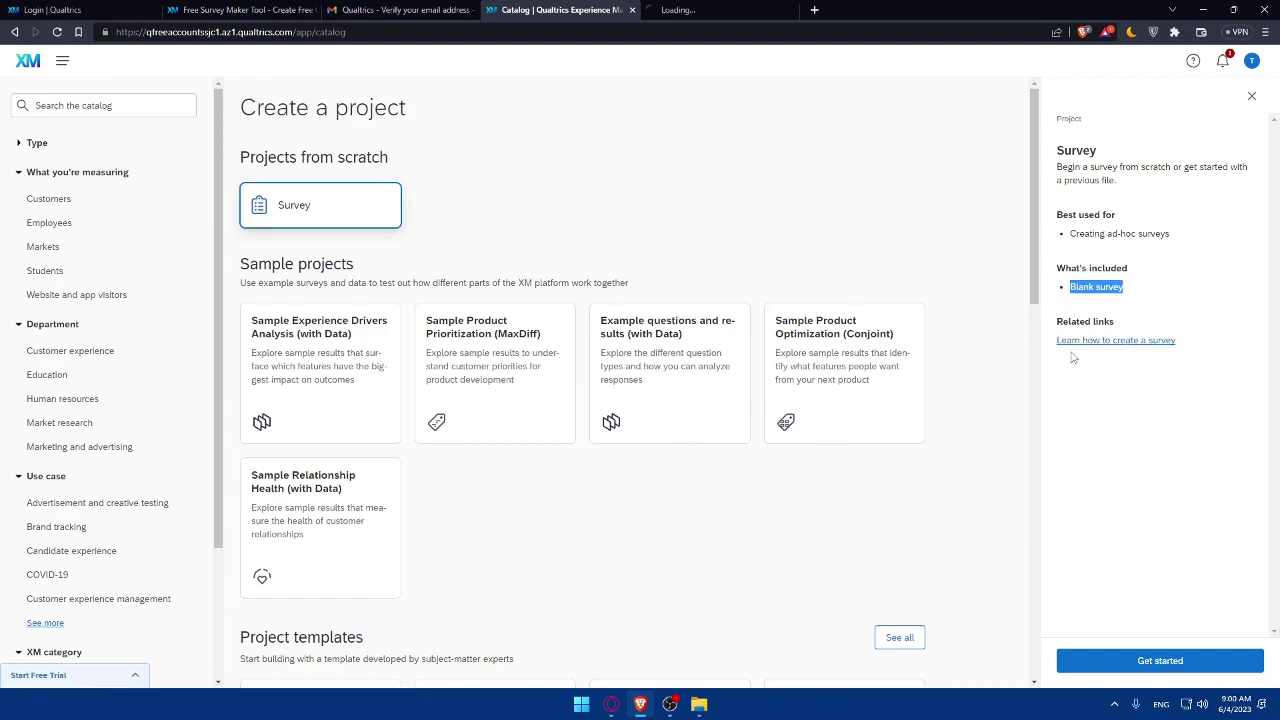
Step: Skim the Survey Basic Overview article, then close its tab
{"action": "left_click", "coordinate": [700, 10]}
{"action": "scroll", "coordinate": [866, 194], "scroll_direction": "down", "scroll_amount": 7}
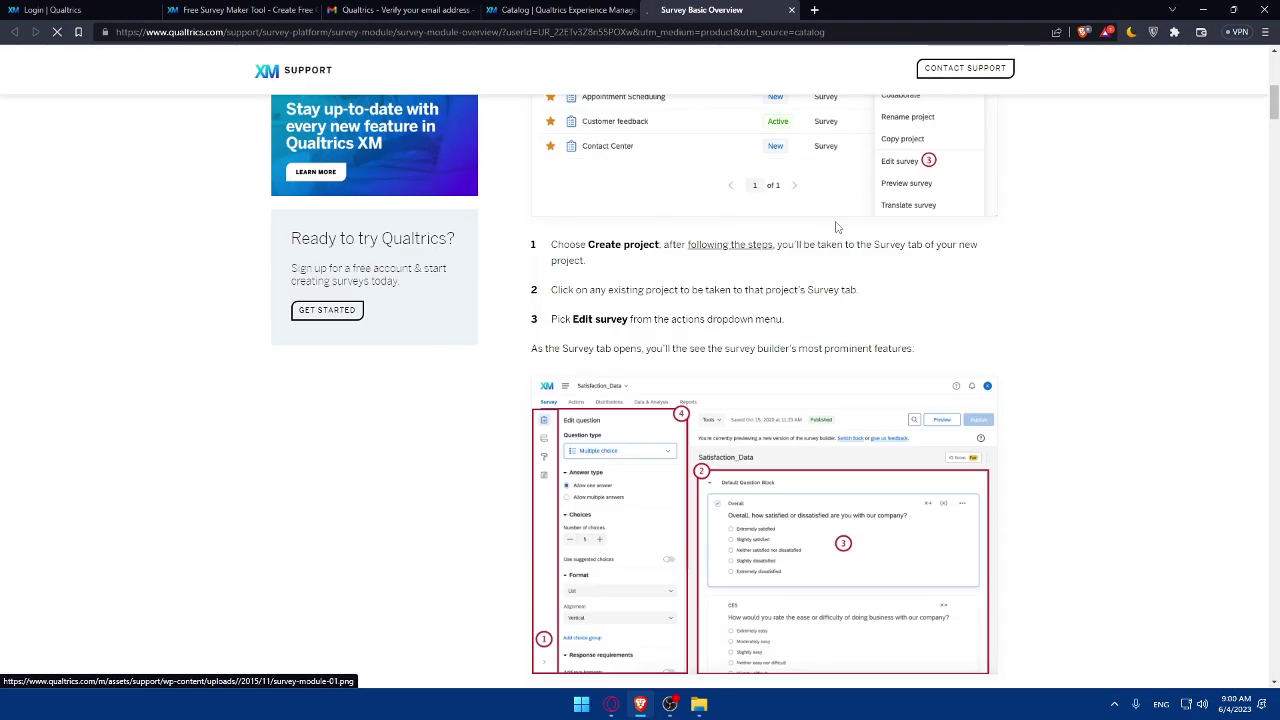
{"action": "scroll", "coordinate": [869, 277], "scroll_direction": "down", "scroll_amount": 10}
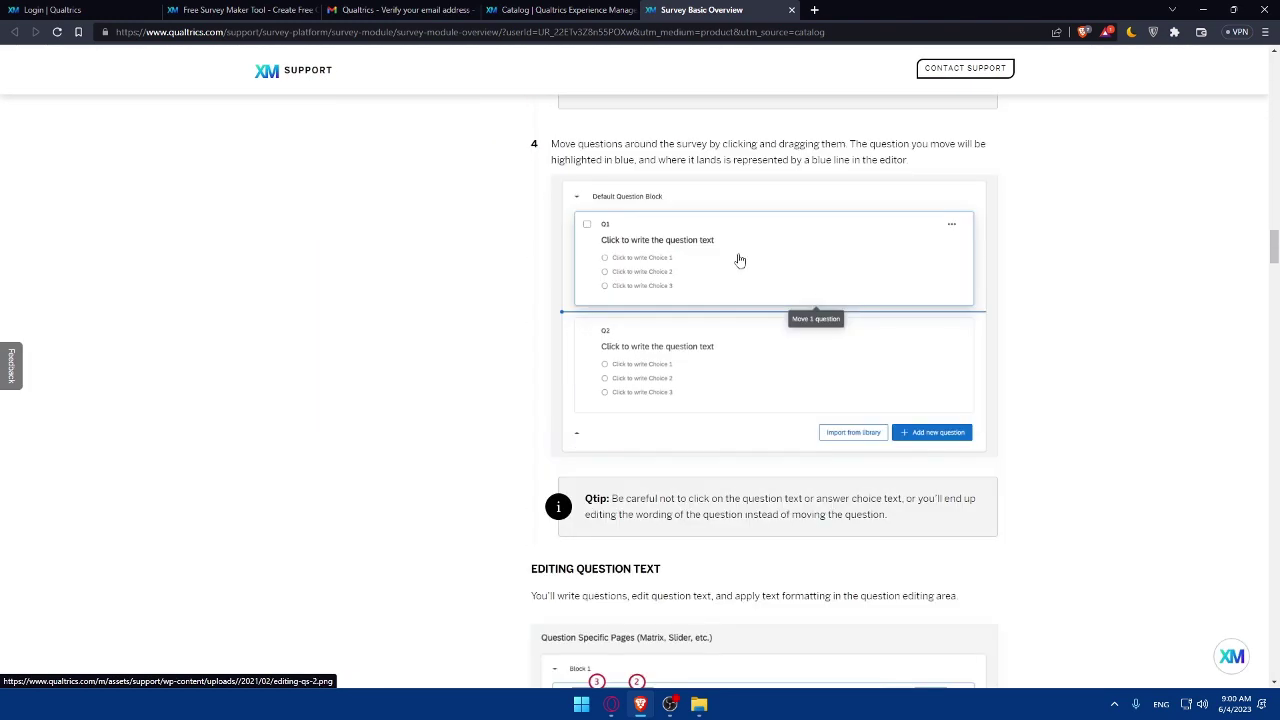
{"action": "scroll", "coordinate": [800, 270], "scroll_direction": "down", "scroll_amount": 15}
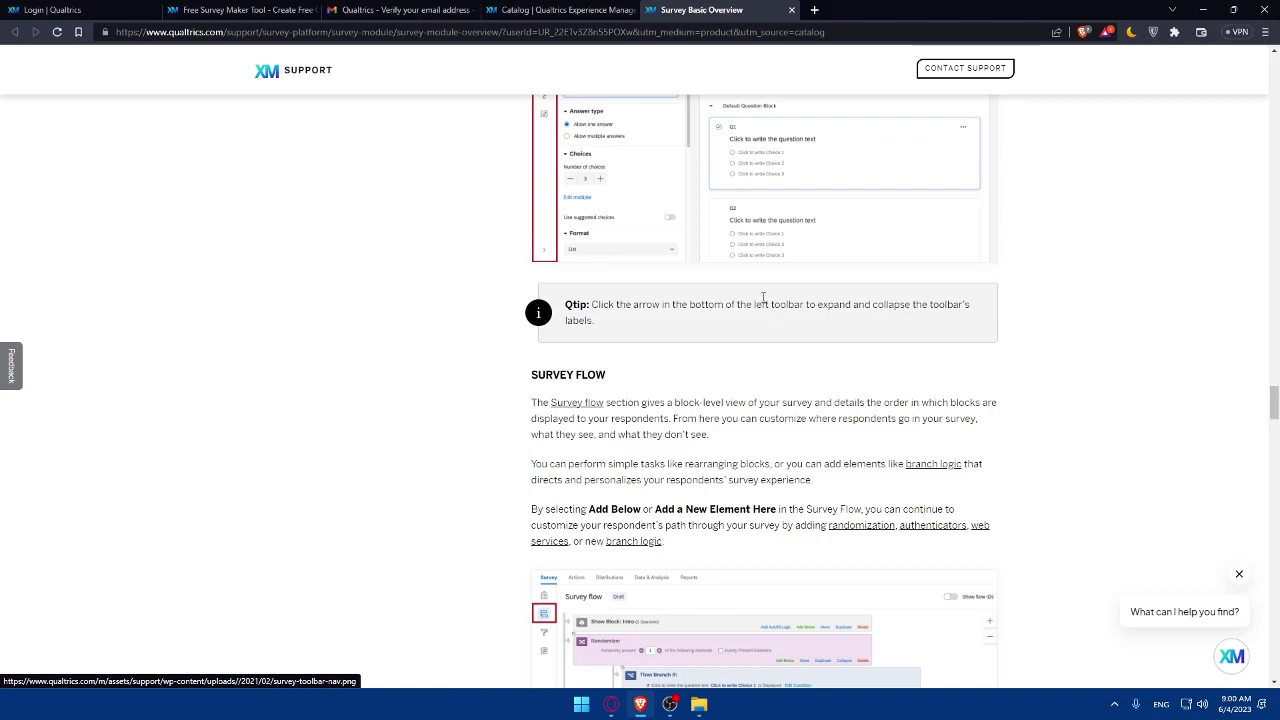
{"action": "scroll", "coordinate": [683, 240], "scroll_direction": "down", "scroll_amount": 10}
{"action": "scroll", "coordinate": [706, 214], "scroll_direction": "down", "scroll_amount": 20}
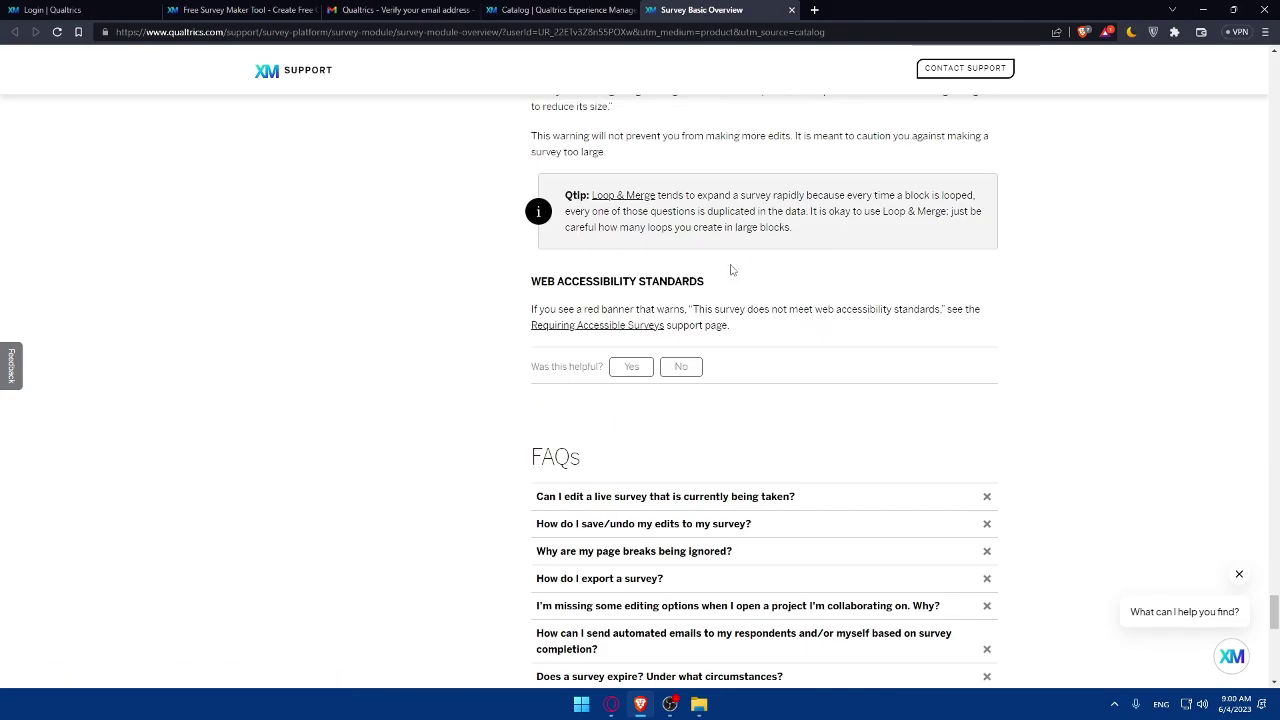
{"action": "left_click", "coordinate": [792, 13]}
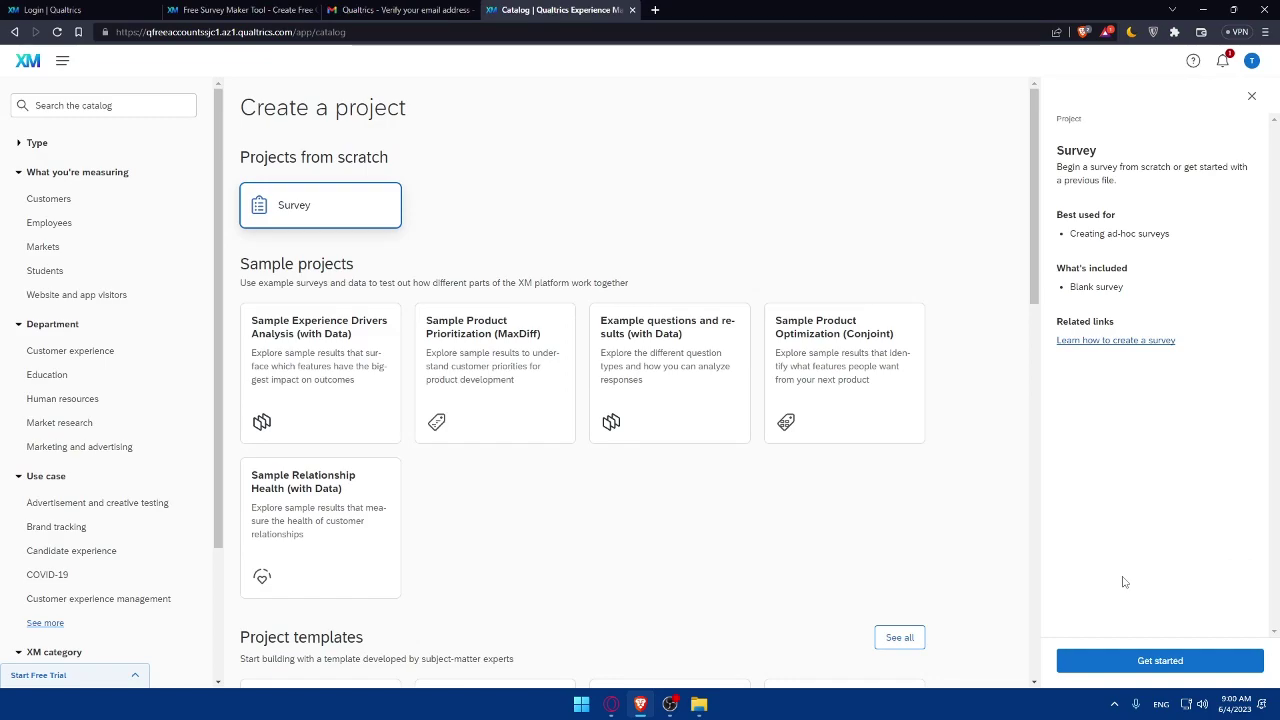
Step: Name the new blank survey project 'test' and create it
{"action": "left_click", "coordinate": [1176, 658]}
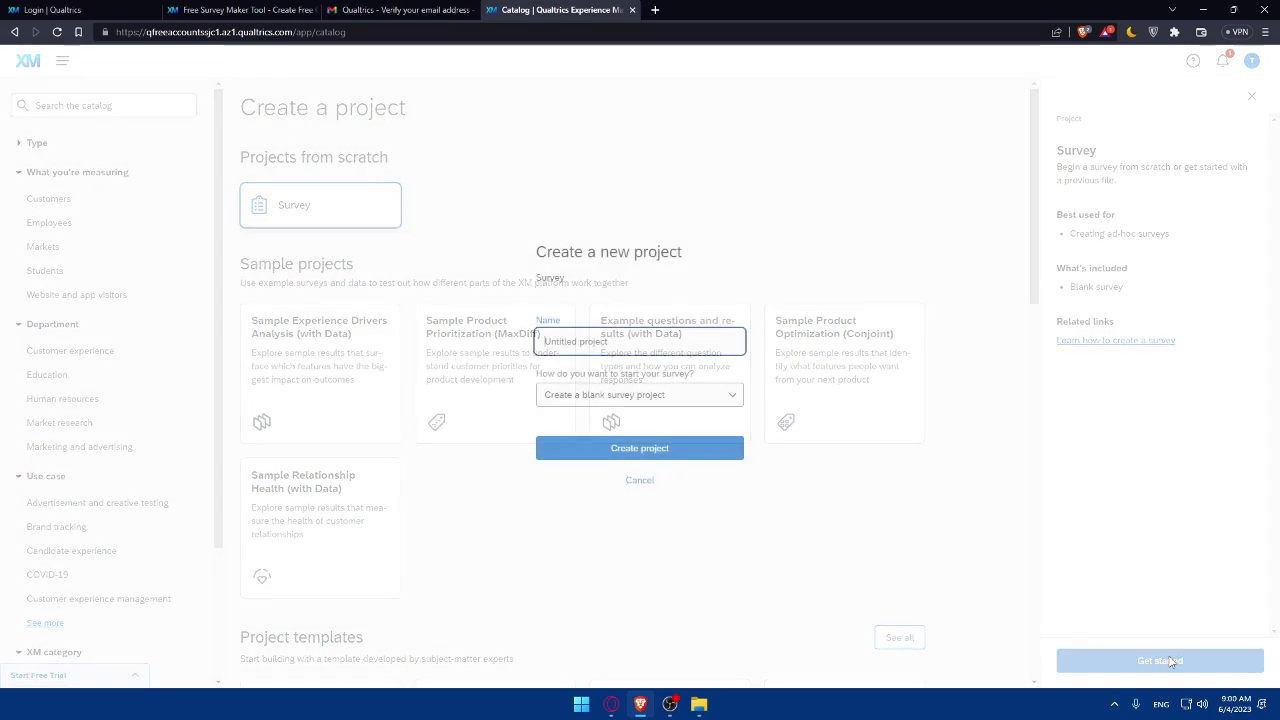
{"action": "left_click", "coordinate": [660, 336]}
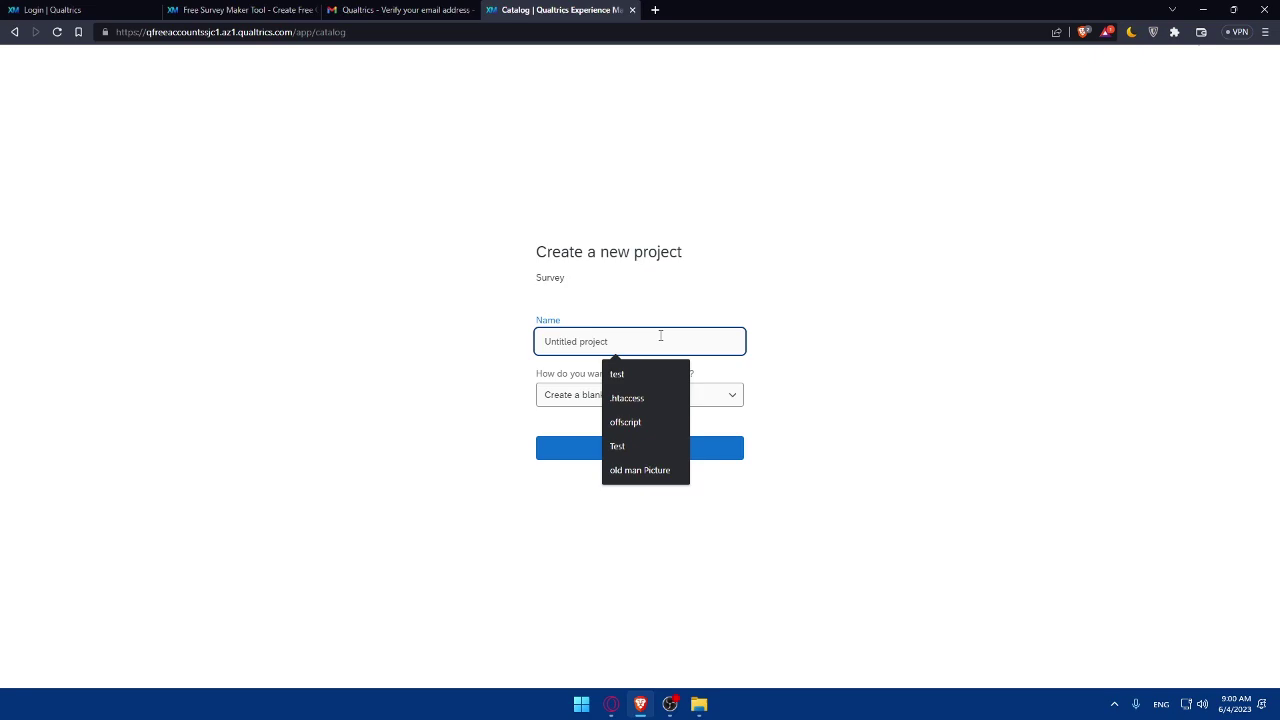
{"action": "type", "text": "test"}
{"action": "left_click", "coordinate": [823, 333]}
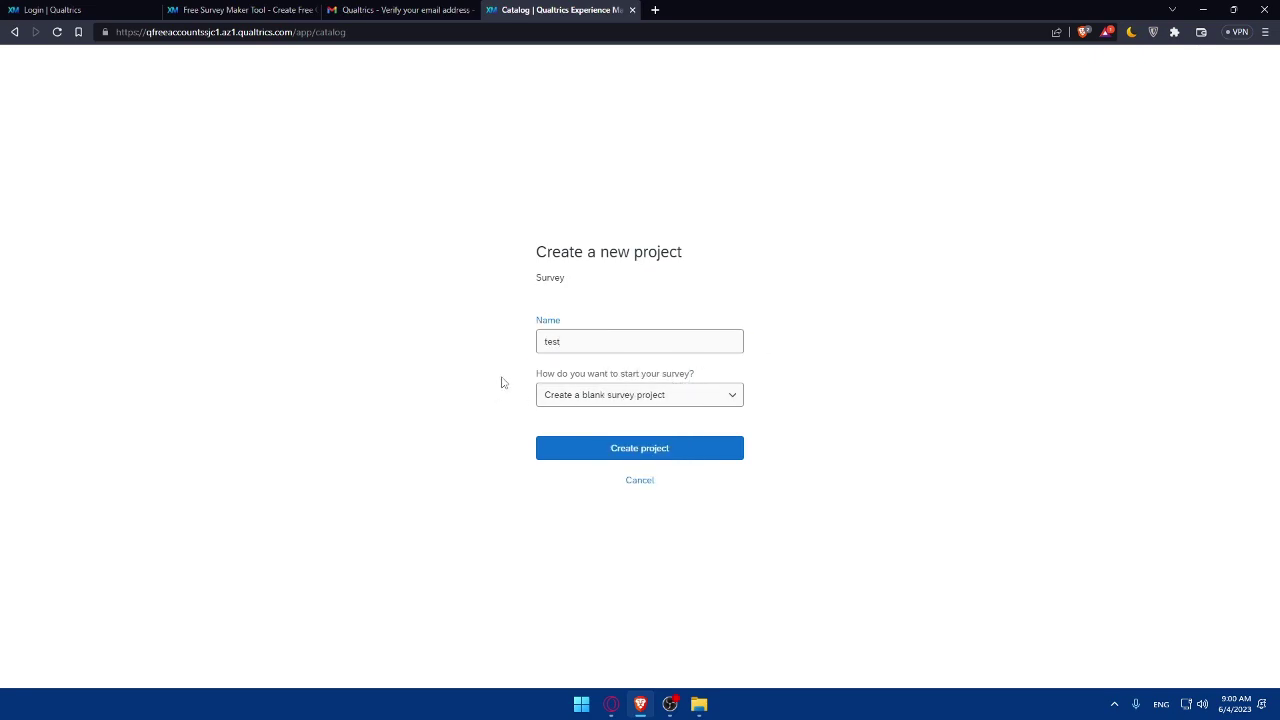
{"action": "left_click", "coordinate": [686, 394]}
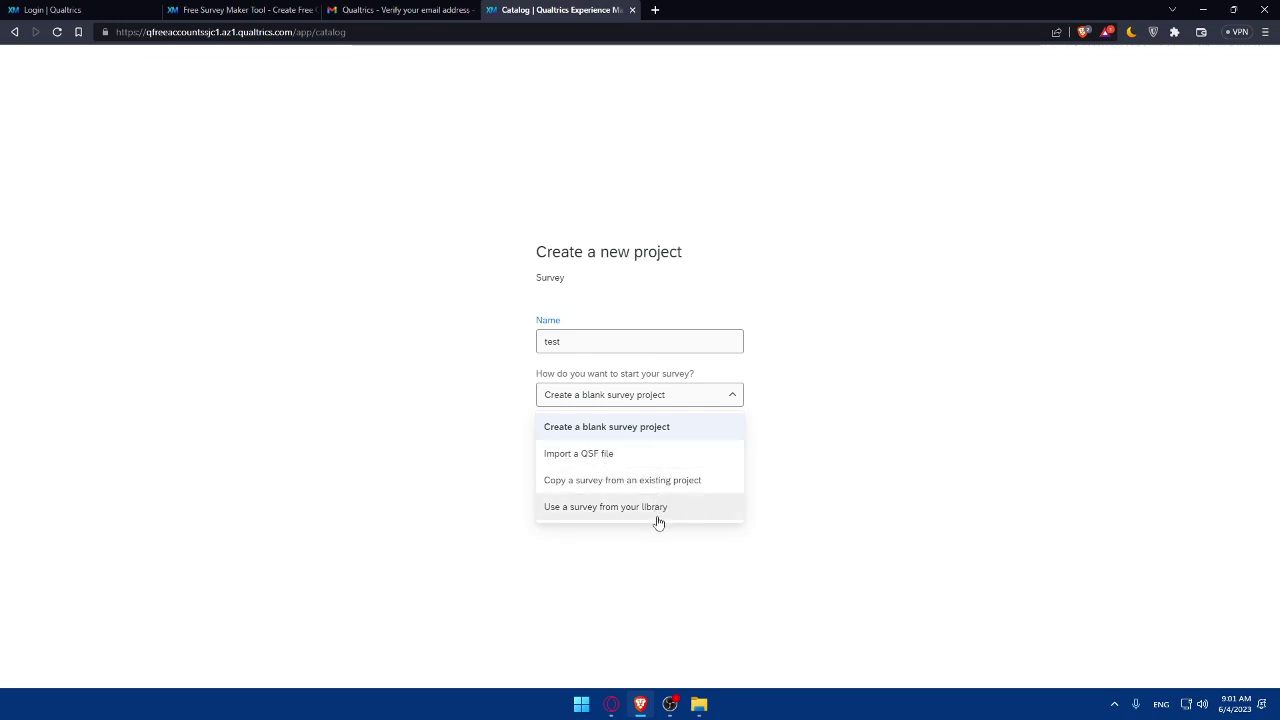
{"action": "left_click", "coordinate": [648, 432]}
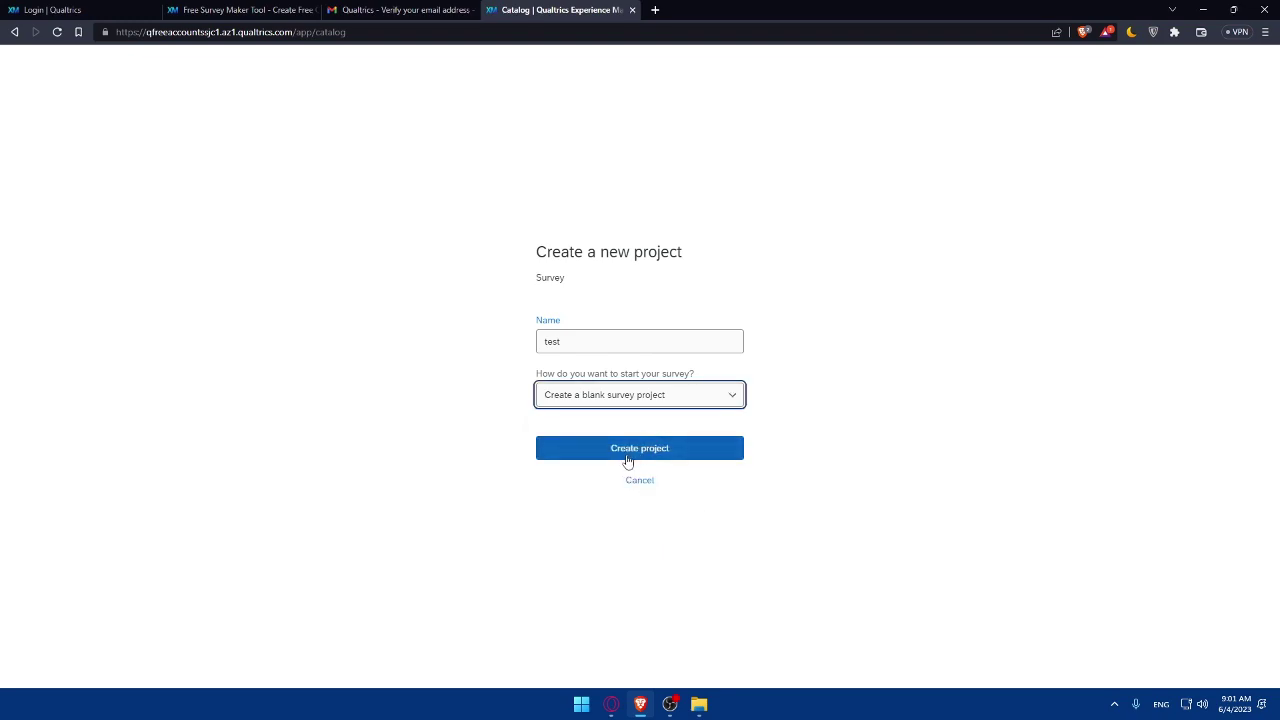
{"action": "left_click", "coordinate": [659, 448]}
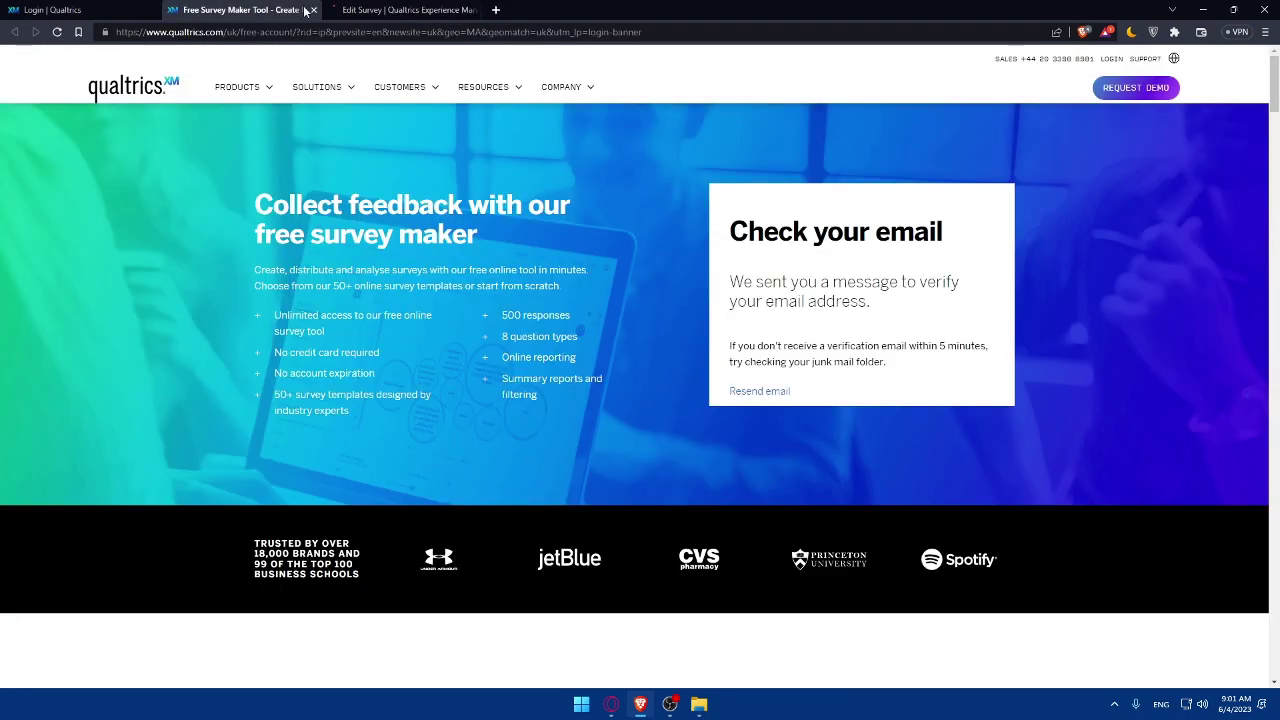
Step: Close the Free Survey Maker and Login tabs, leaving the 'test' survey editor
{"action": "left_click", "coordinate": [313, 10]}
{"action": "left_click", "coordinate": [130, 10]}
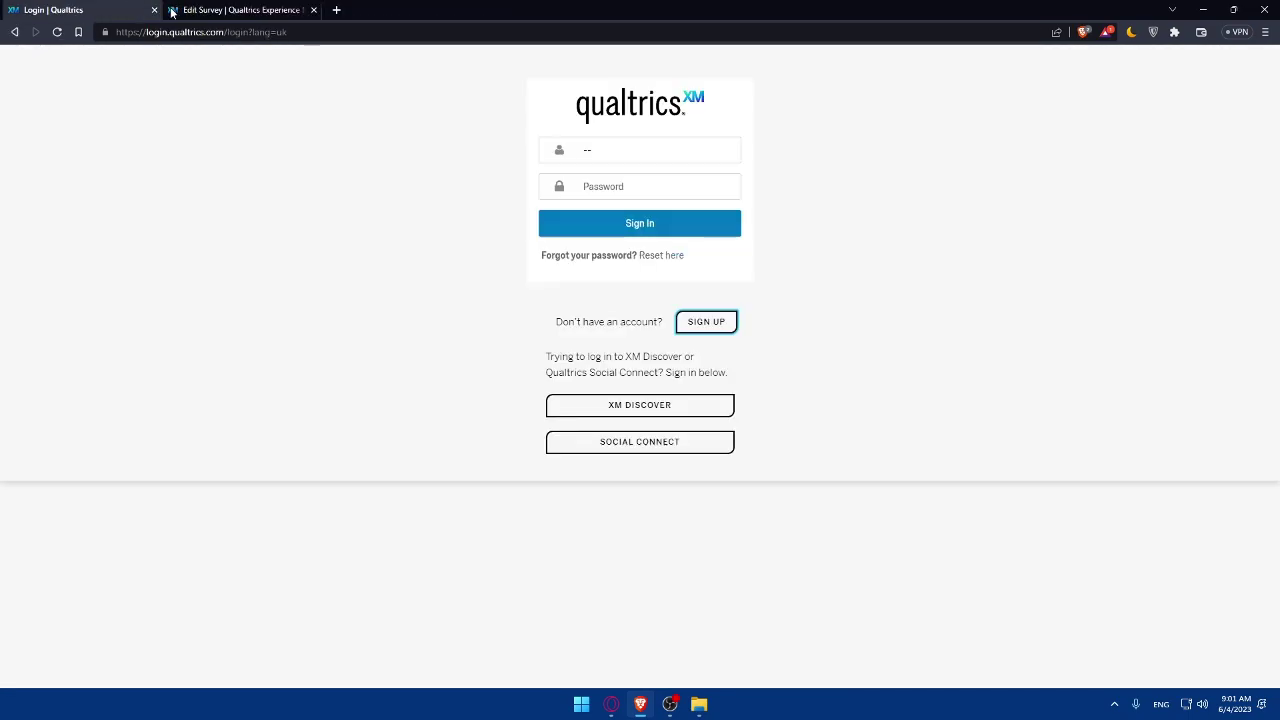
{"action": "left_click", "coordinate": [154, 10]}
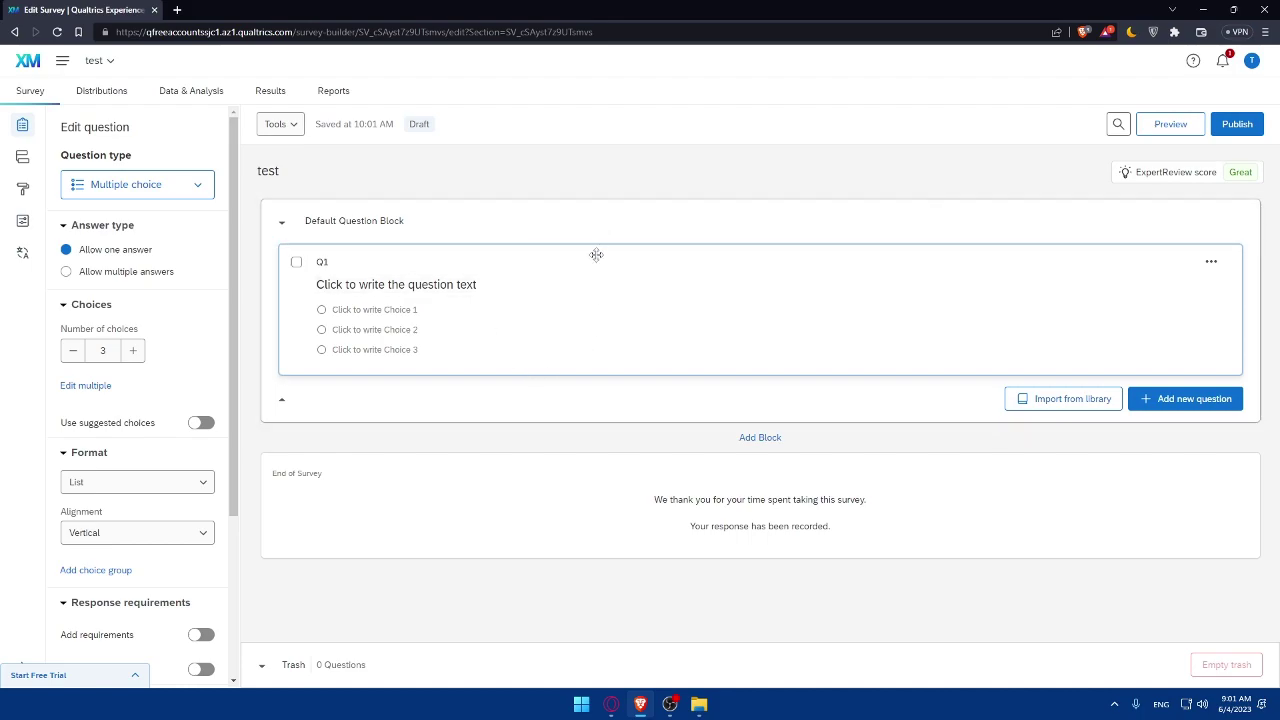